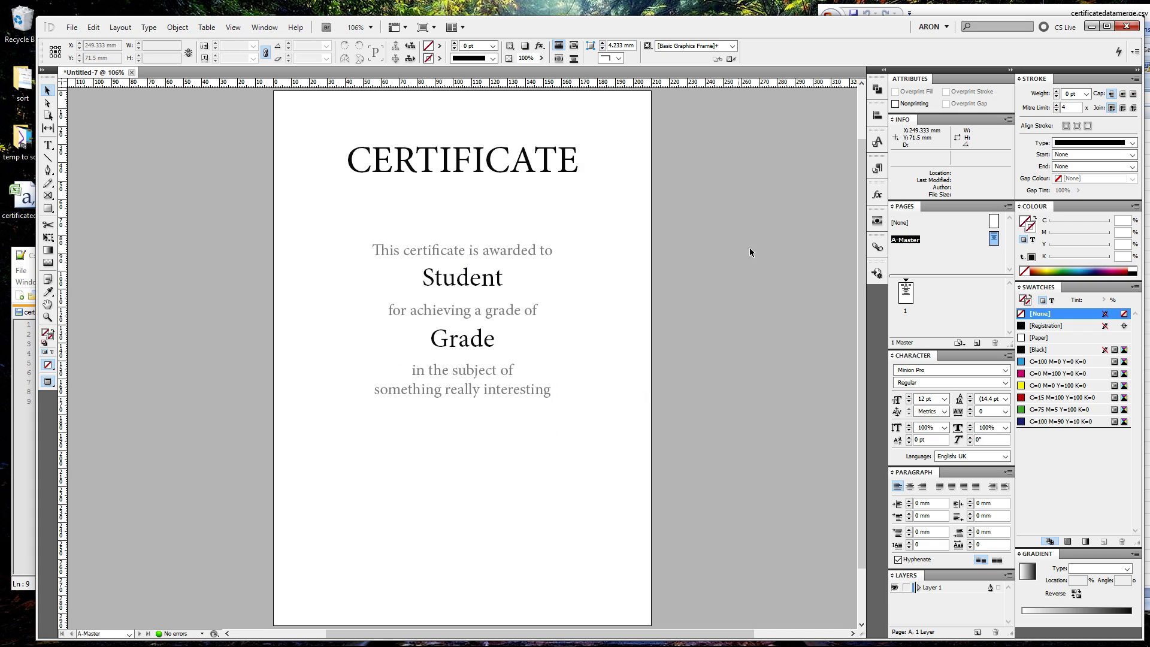
Step: Open the master page and pick out the certificate's Student and Grade text frames
double_click(993, 239)
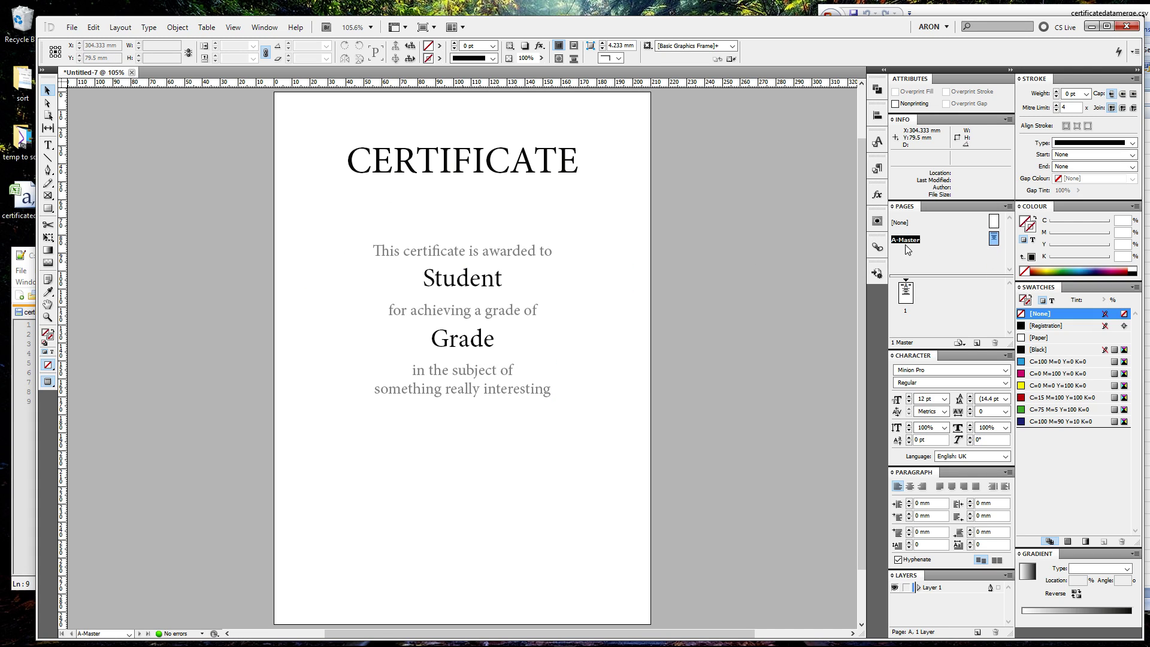
drag(307, 144, 584, 400)
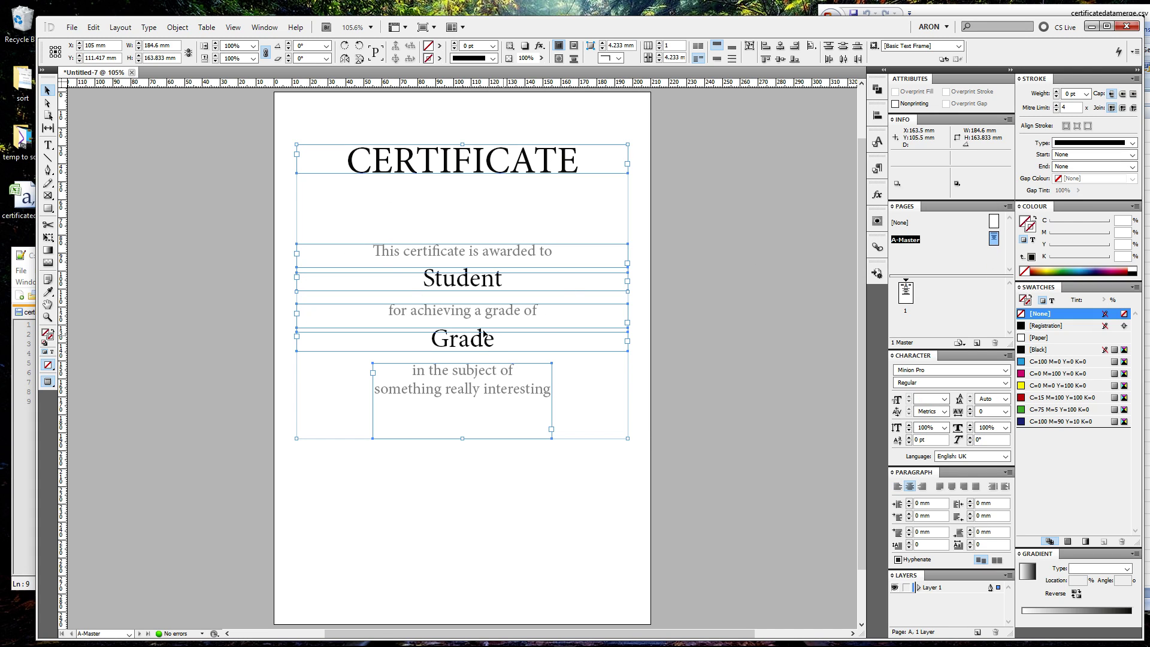
click(706, 346)
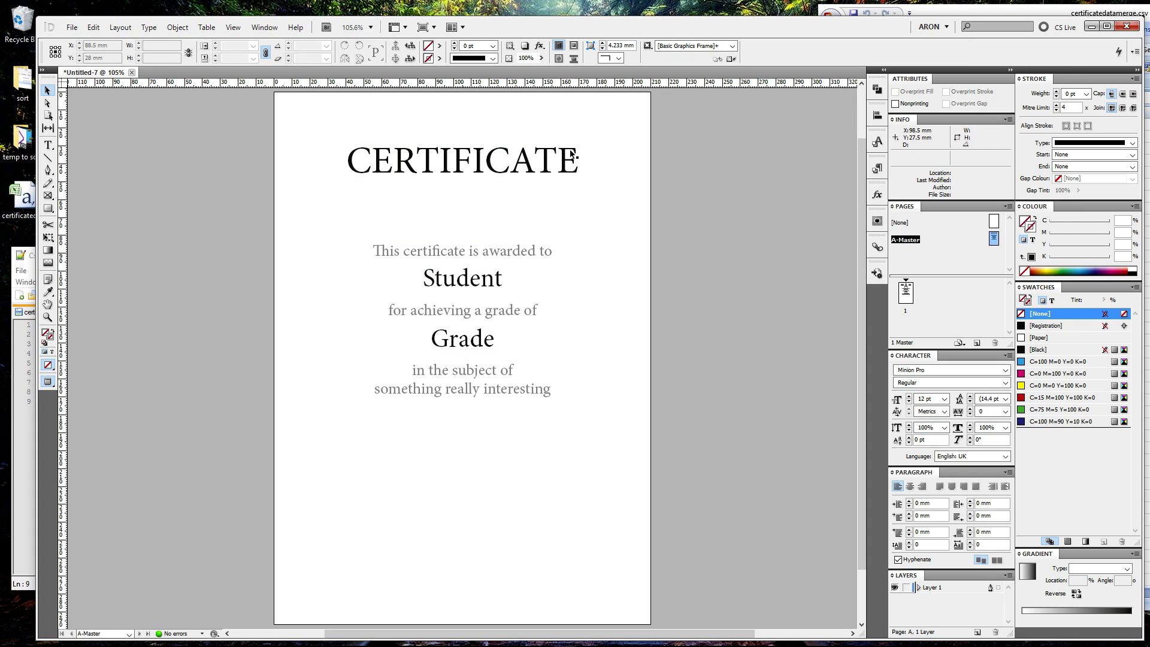
click(460, 341)
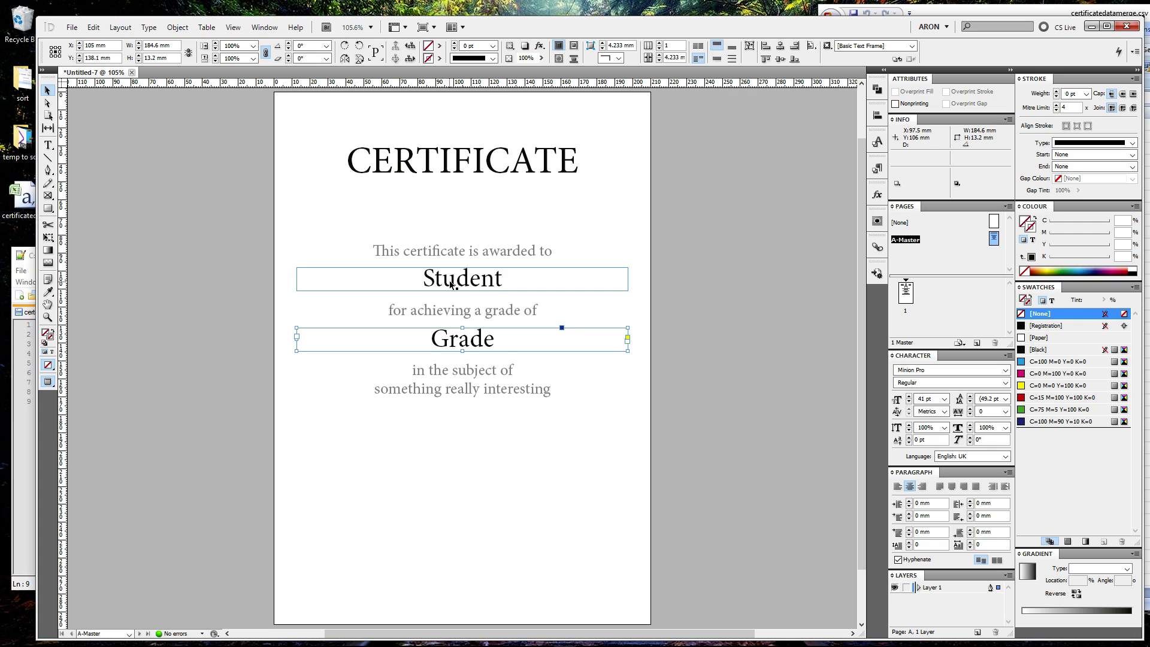
double_click(455, 281)
double_click(453, 340)
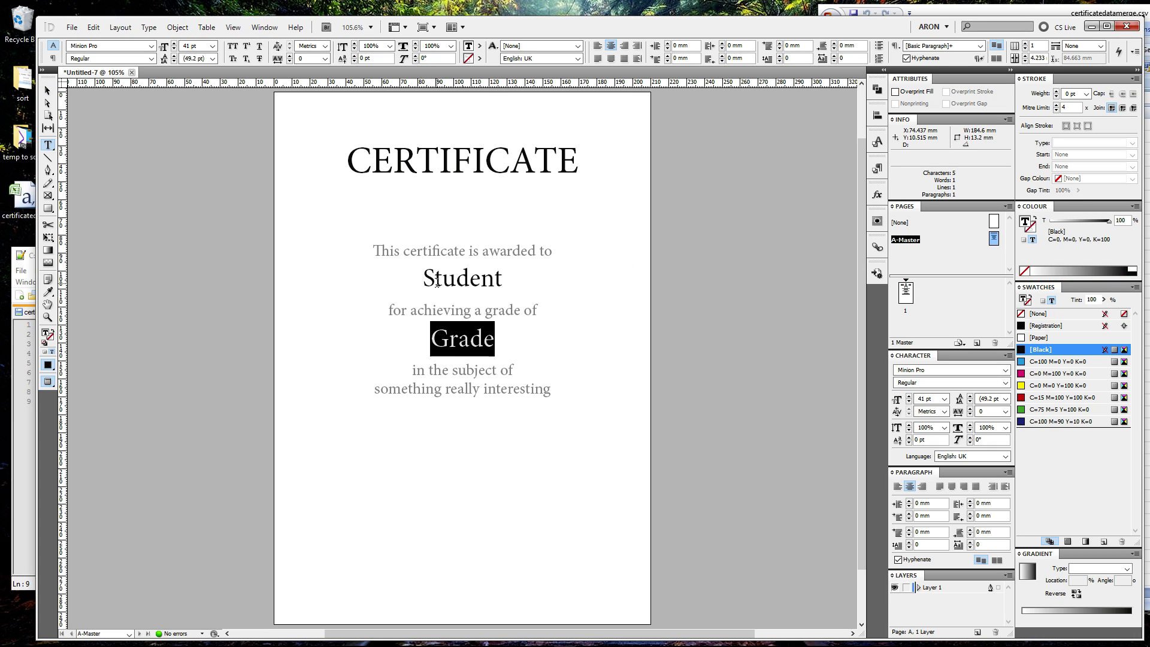
click(411, 275)
double_click(414, 272)
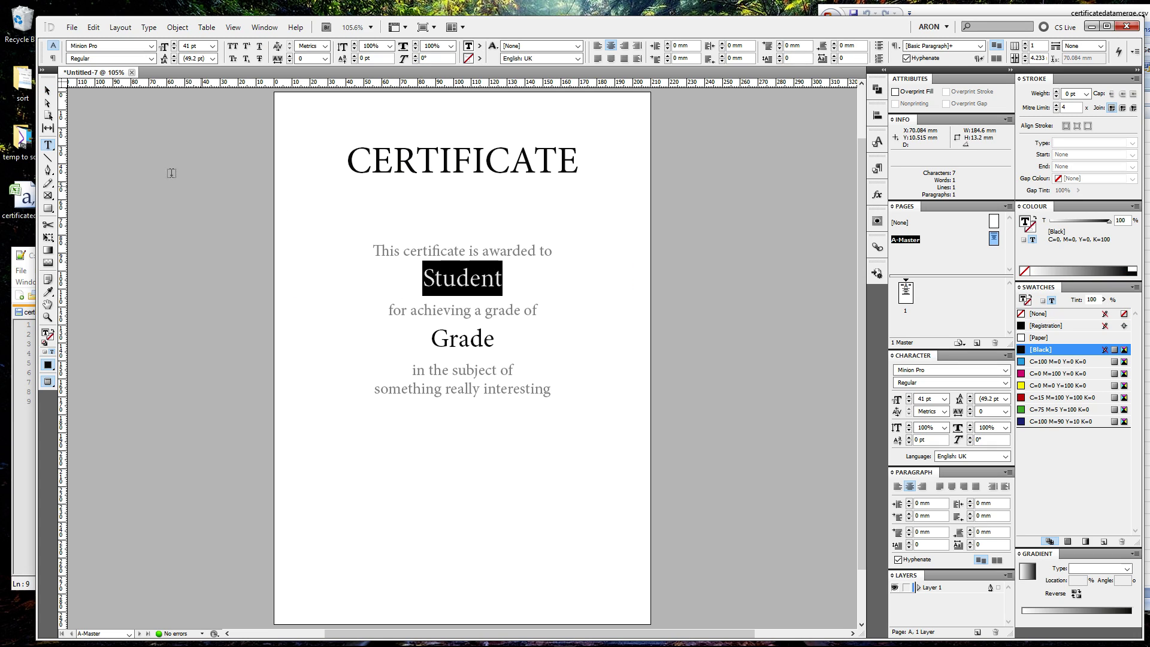
key(Escape)
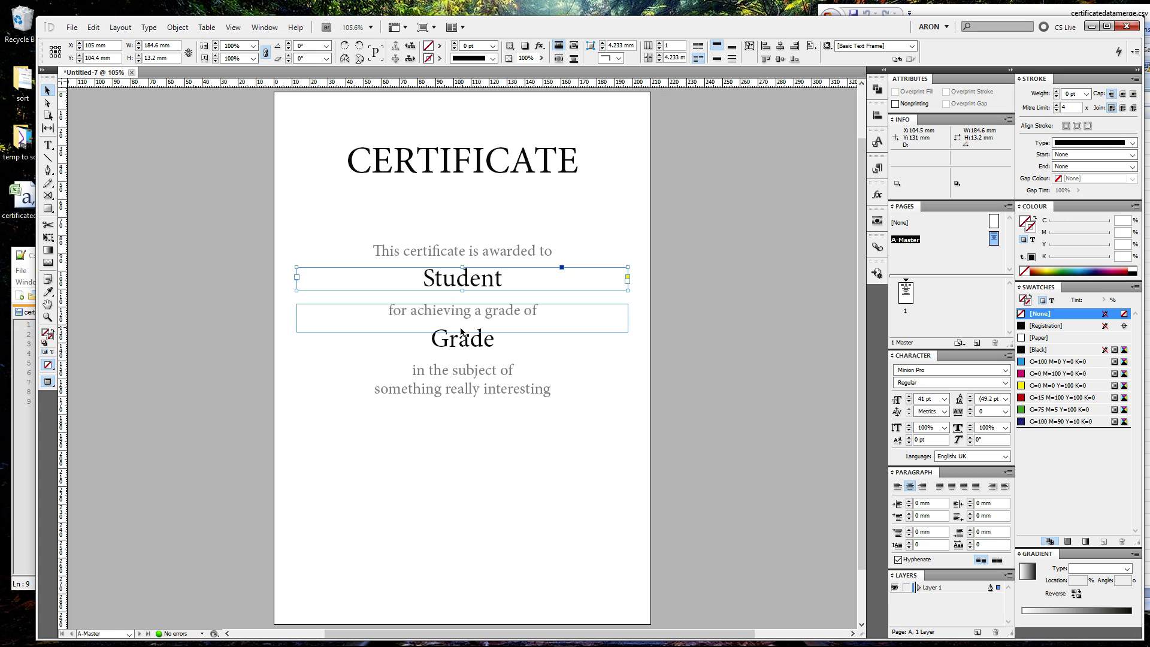
click(462, 337)
Step: Delete the placeholder words Student and Grade, leaving both frames empty
click(436, 289)
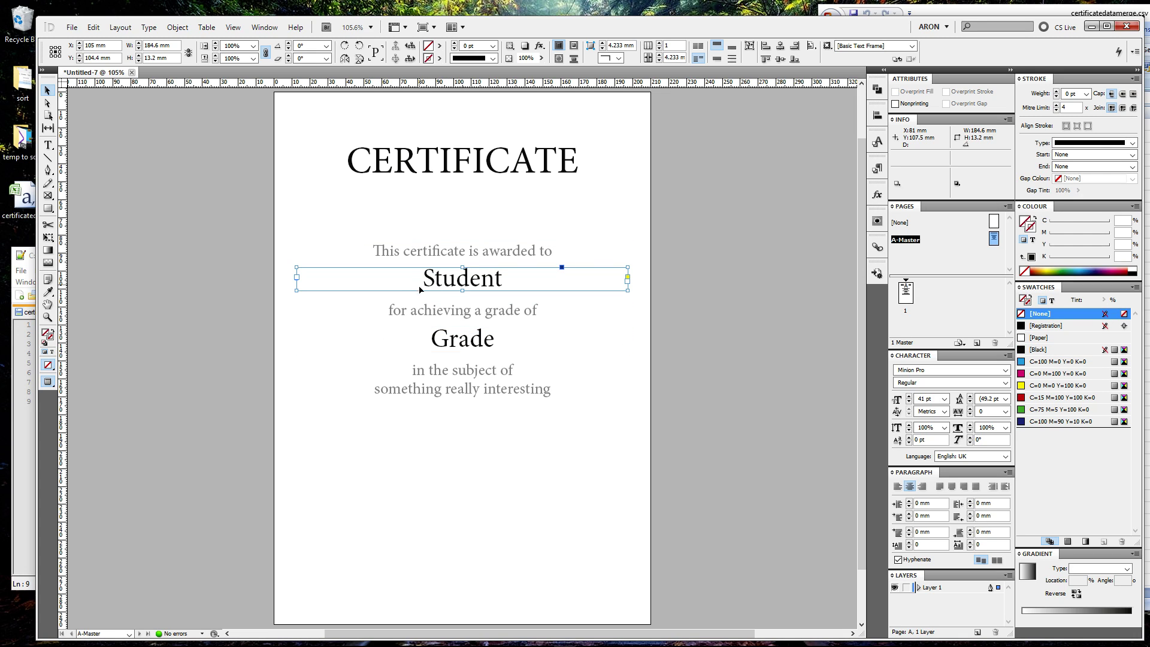
double_click(420, 278)
drag(412, 277, 561, 297)
key(BackSpace)
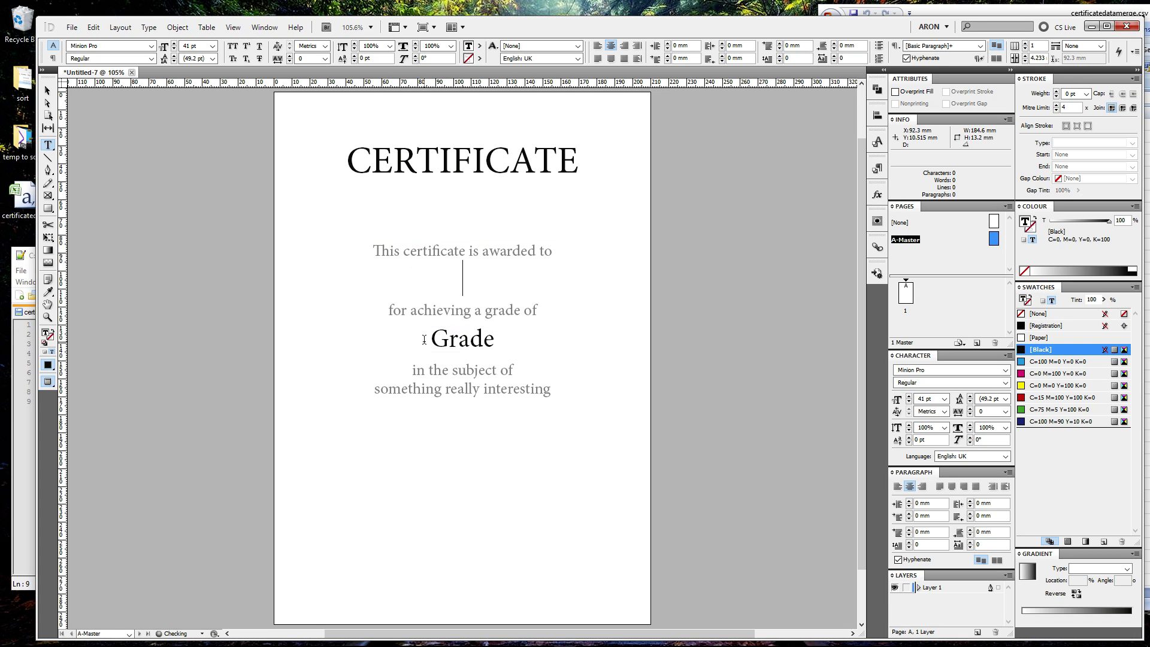
drag(422, 336, 623, 334)
key(BackSpace)
click(48, 90)
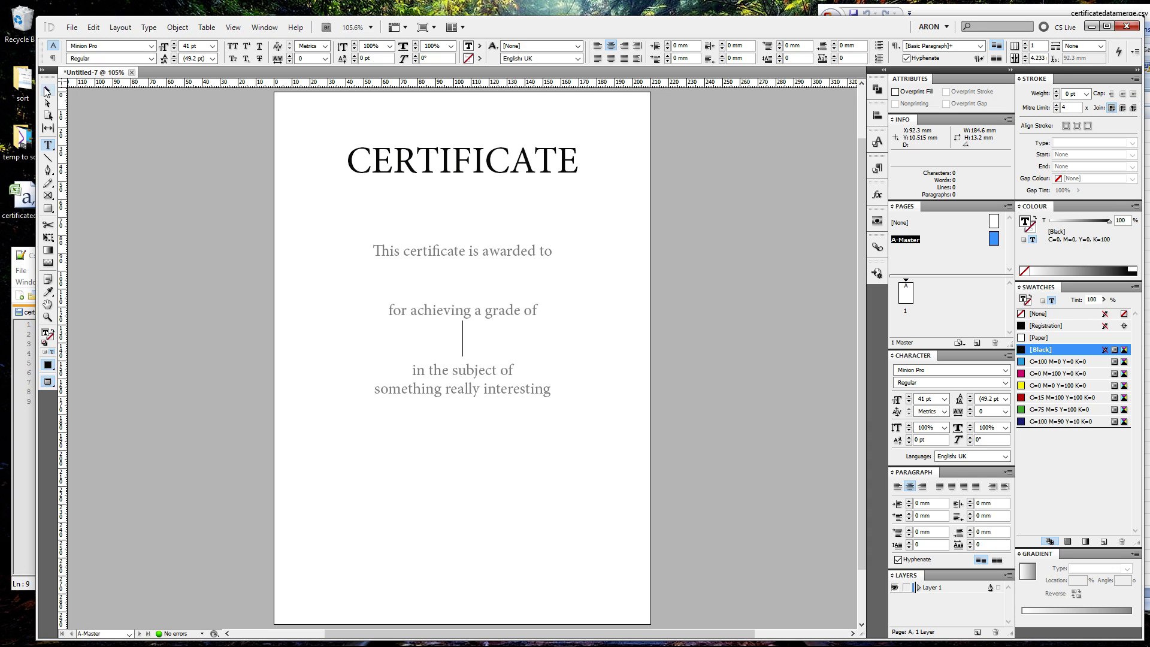
Step: Go to page 1 of the certificate document
click(211, 236)
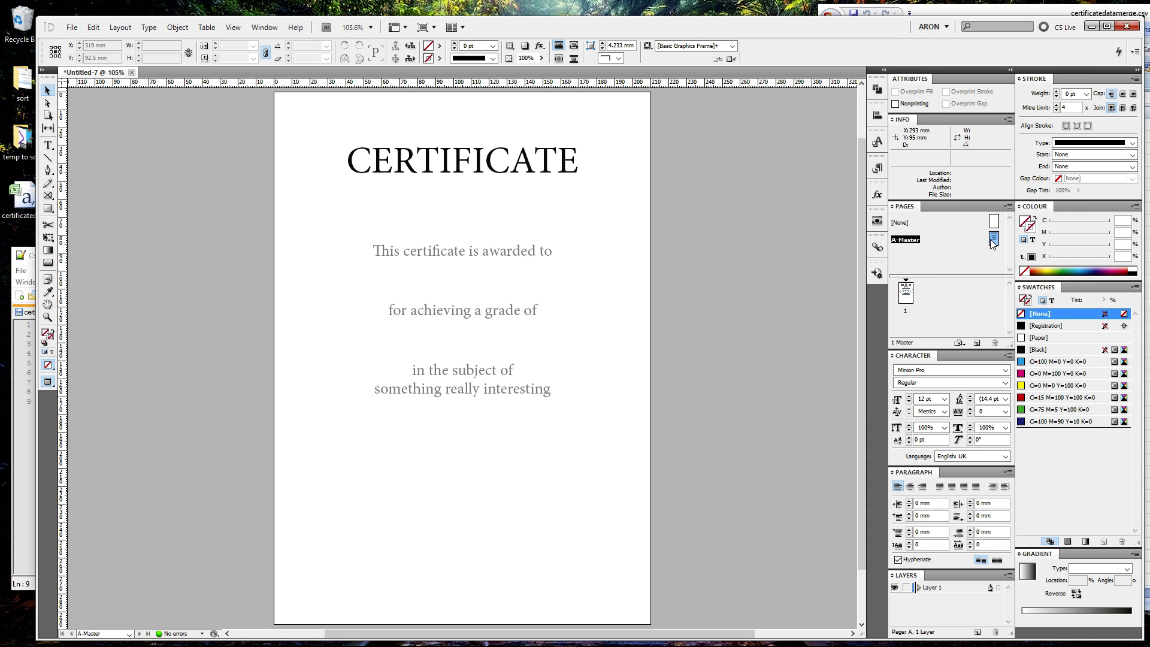
double_click(905, 293)
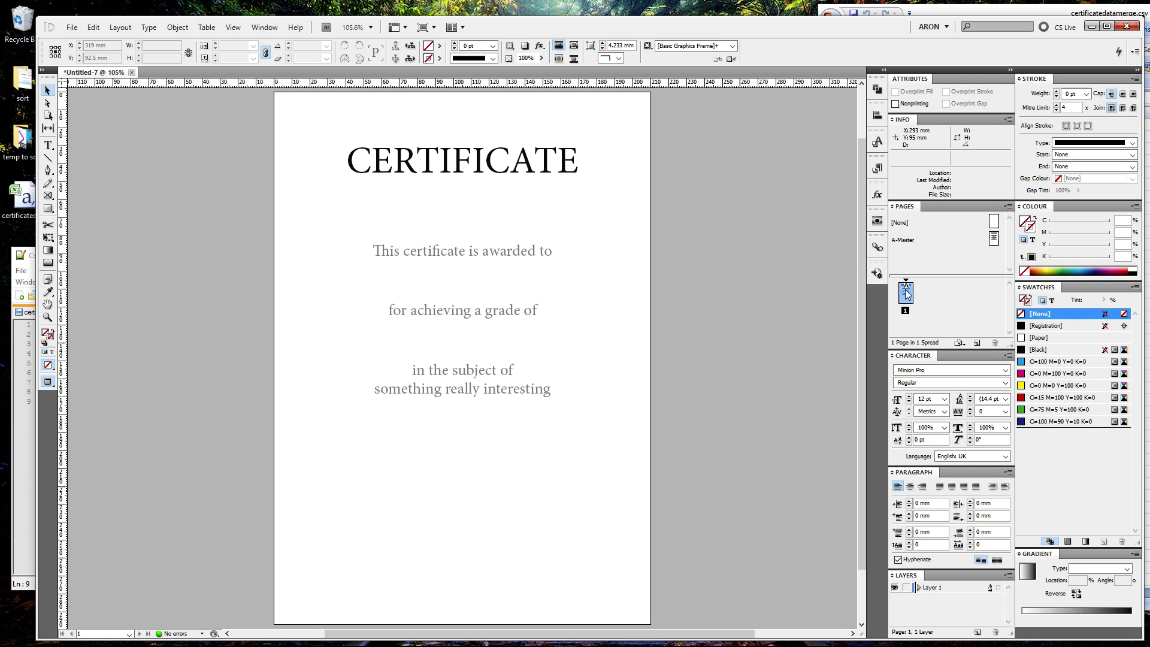
drag(241, 133, 663, 431)
drag(259, 119, 558, 367)
Step: Move the empty frame below the 'for achieving a grade of' line
click(429, 278)
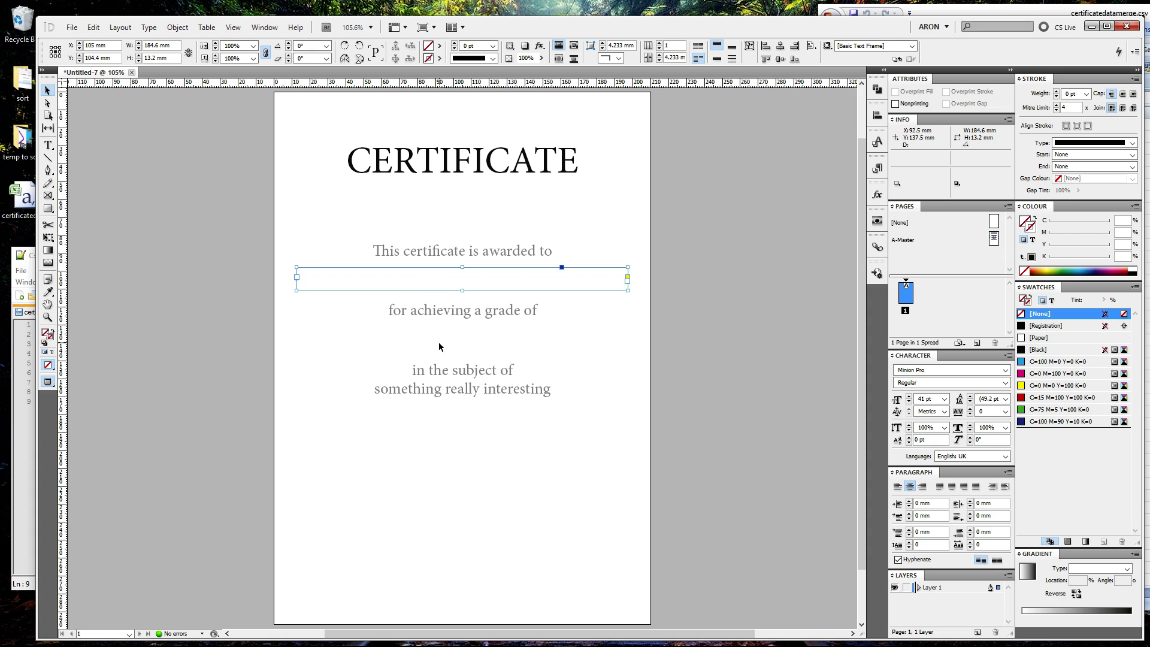
drag(438, 343, 594, 364)
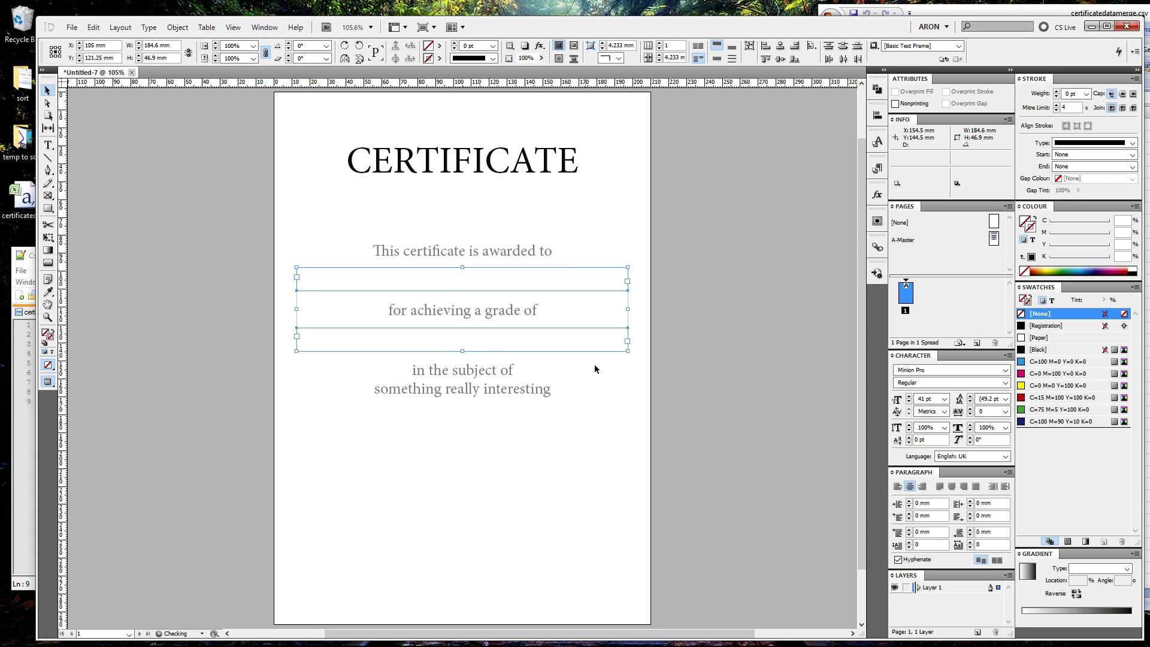
click(627, 373)
click(427, 279)
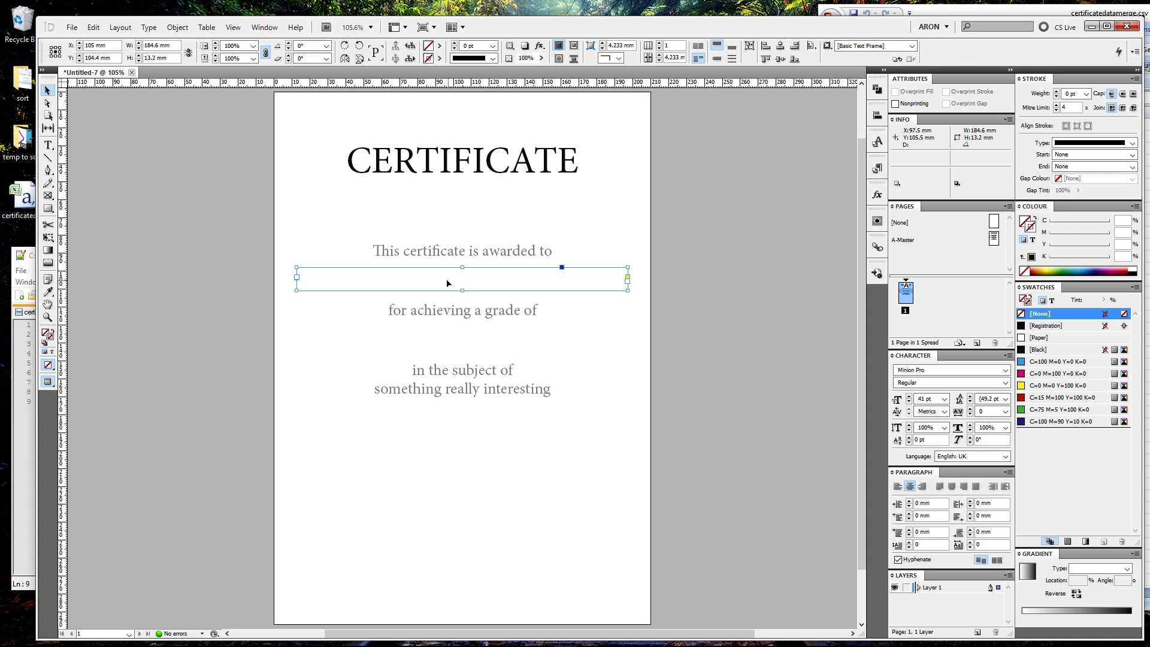
drag(470, 282, 458, 344)
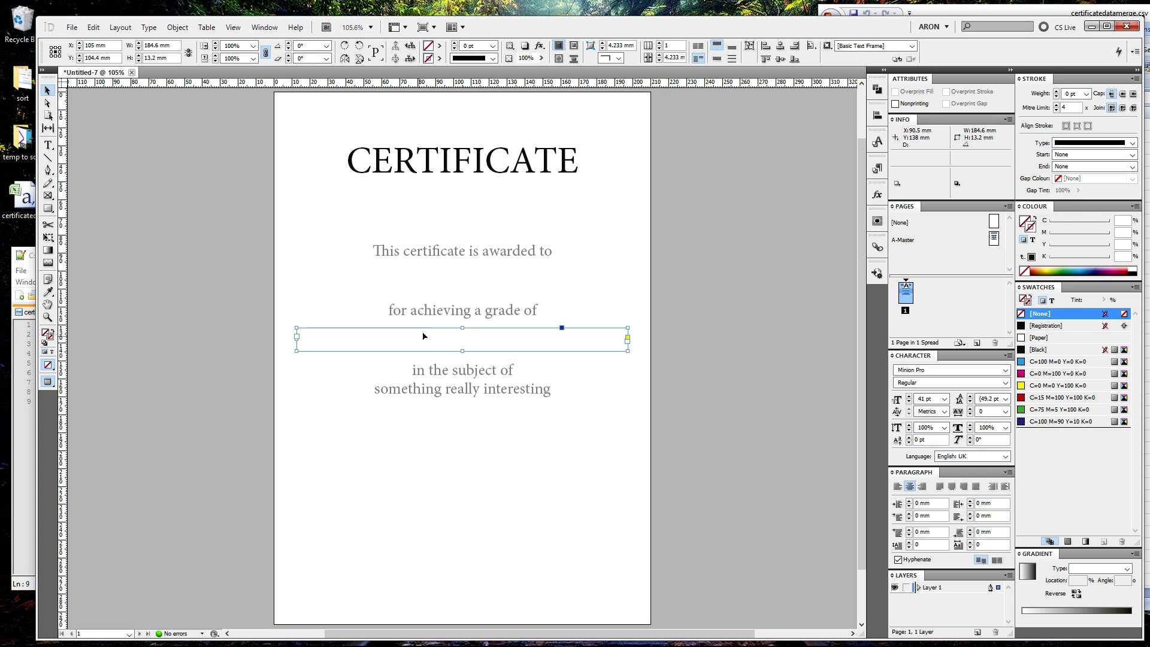
click(663, 423)
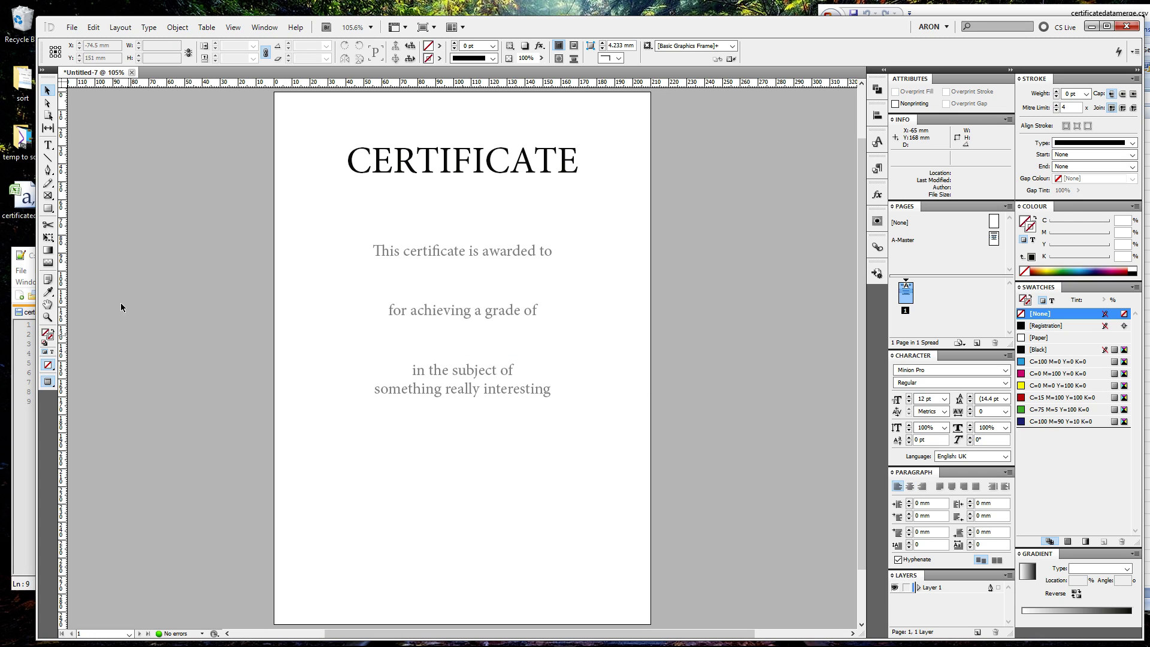
Step: Check certificatedatamerge.csv in Excel: grade header in B1, student names in A2 through A8
click(927, 14)
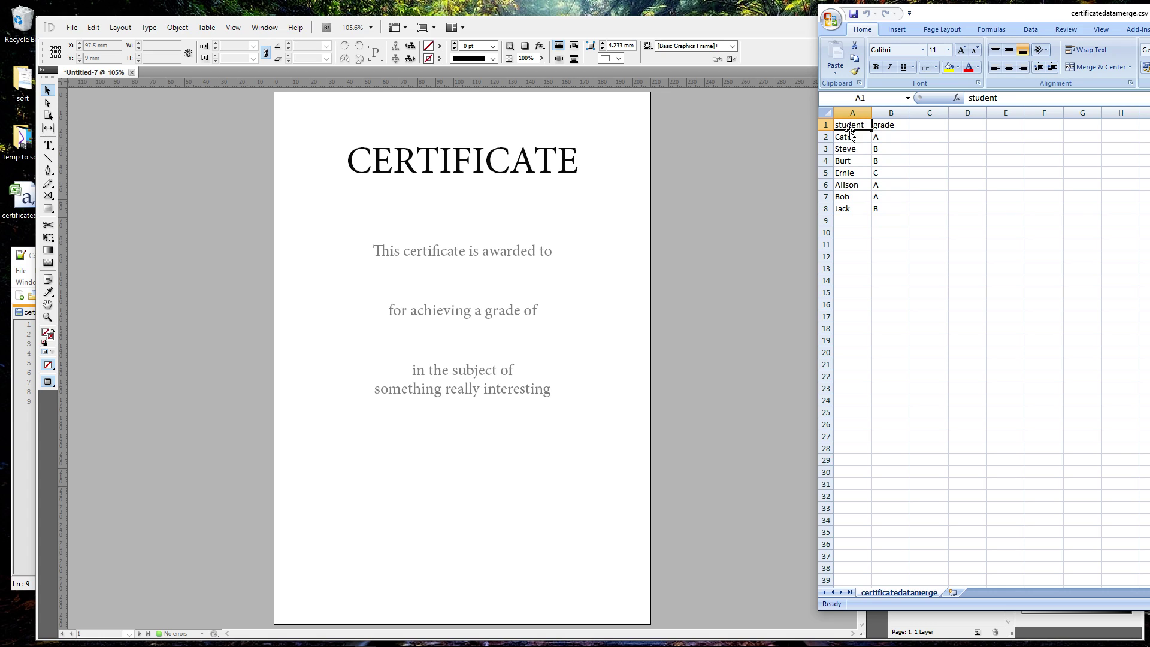
click(882, 126)
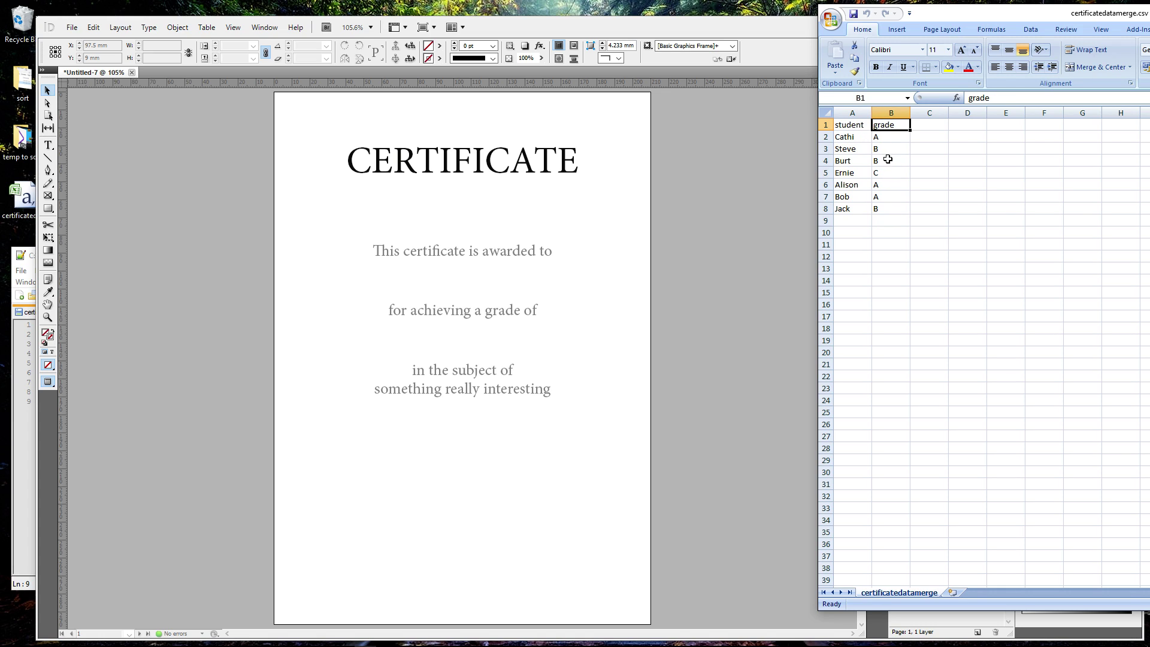
click(845, 136)
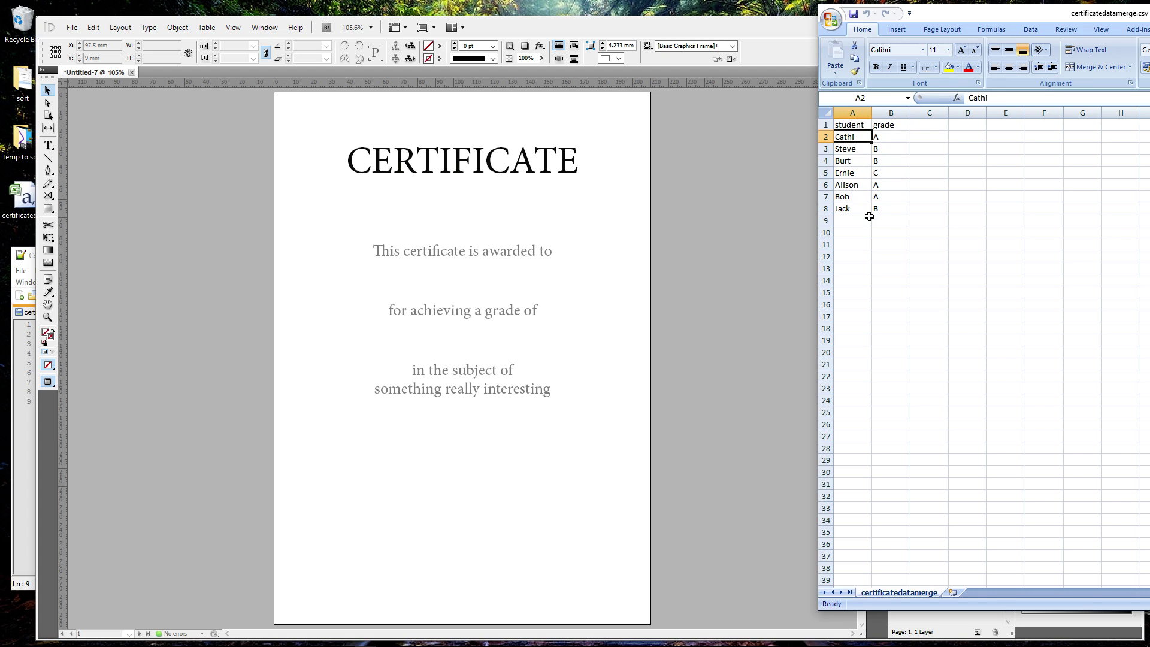
click(862, 209)
Step: Confirm in Save As that the file type is CSV (Comma delimited), then cancel
click(831, 19)
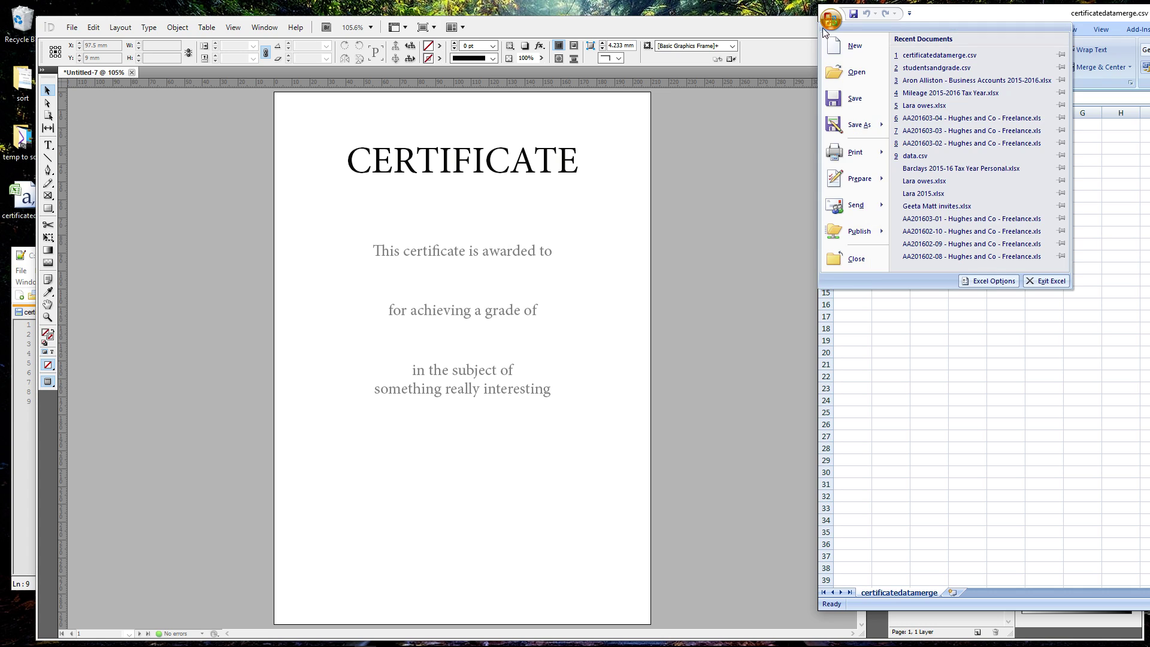
click(834, 130)
click(682, 263)
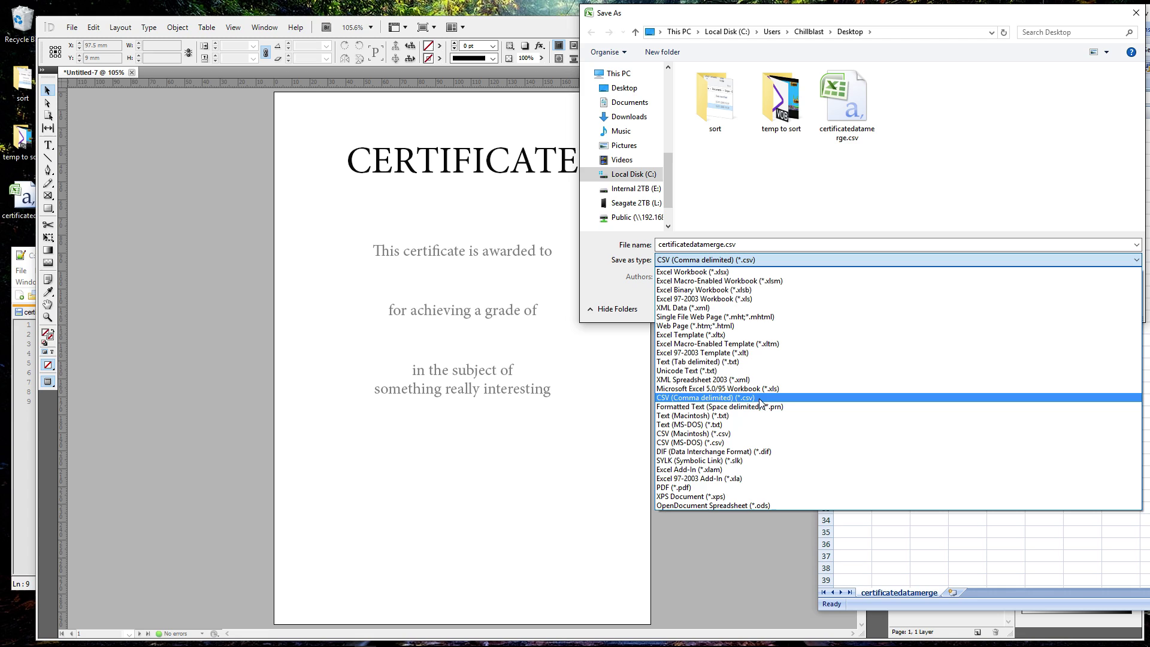
click(764, 397)
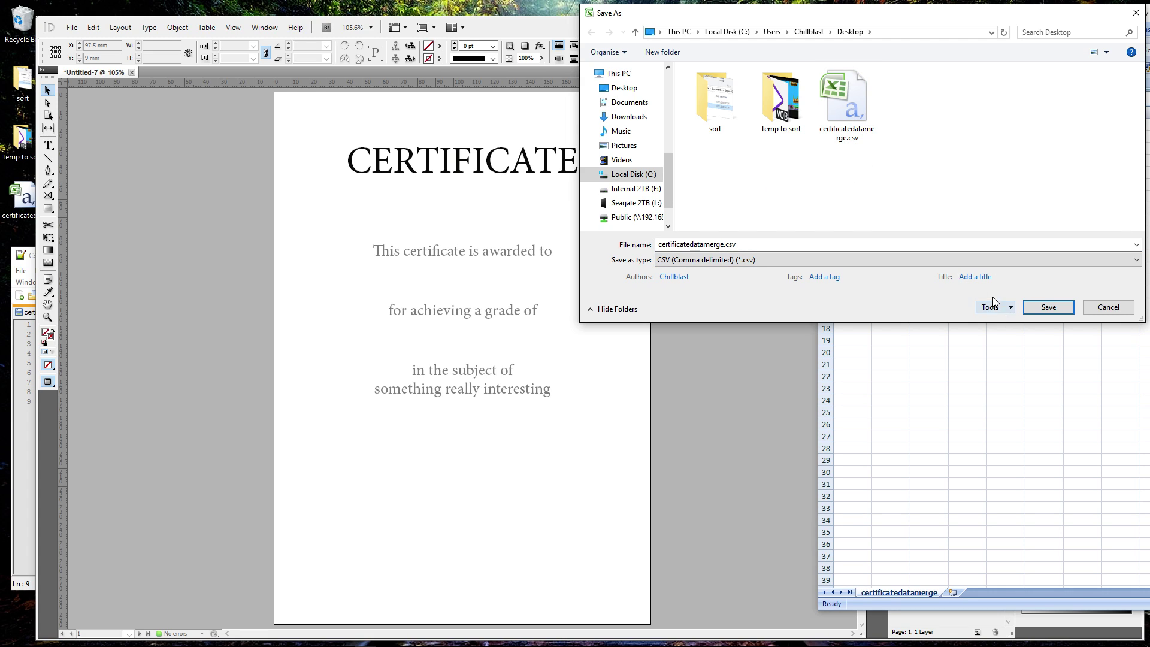
click(1107, 307)
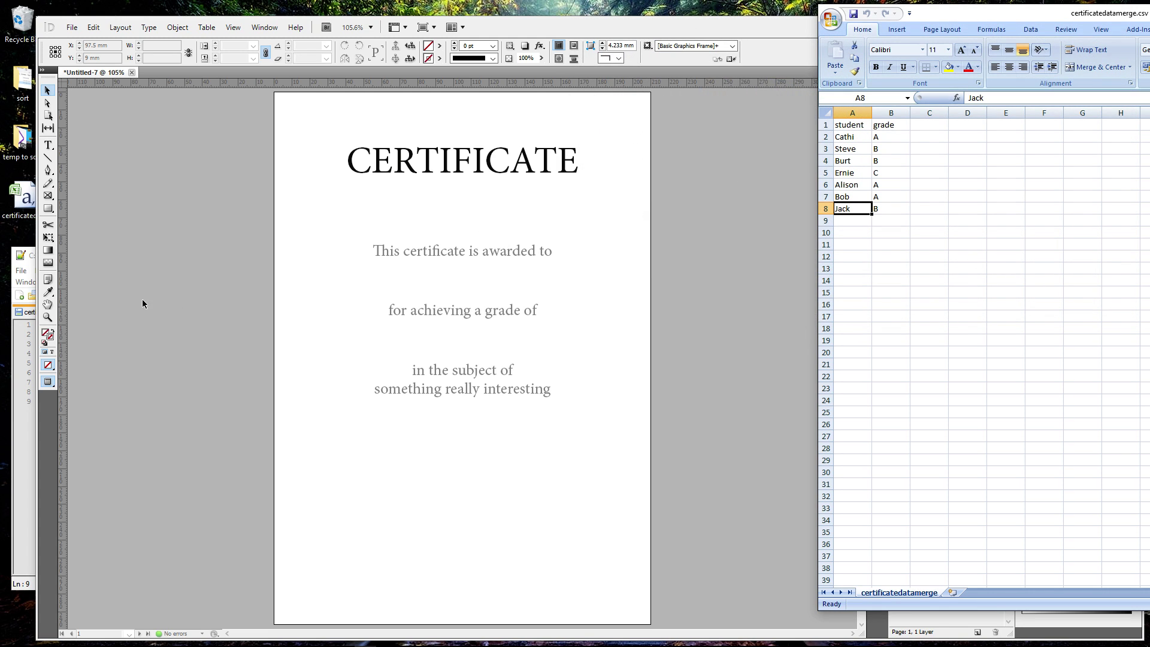
Step: Inspect certificatedatamerge.csv in Notepad++: the student,grade header and seven comma-separated rows
click(28, 268)
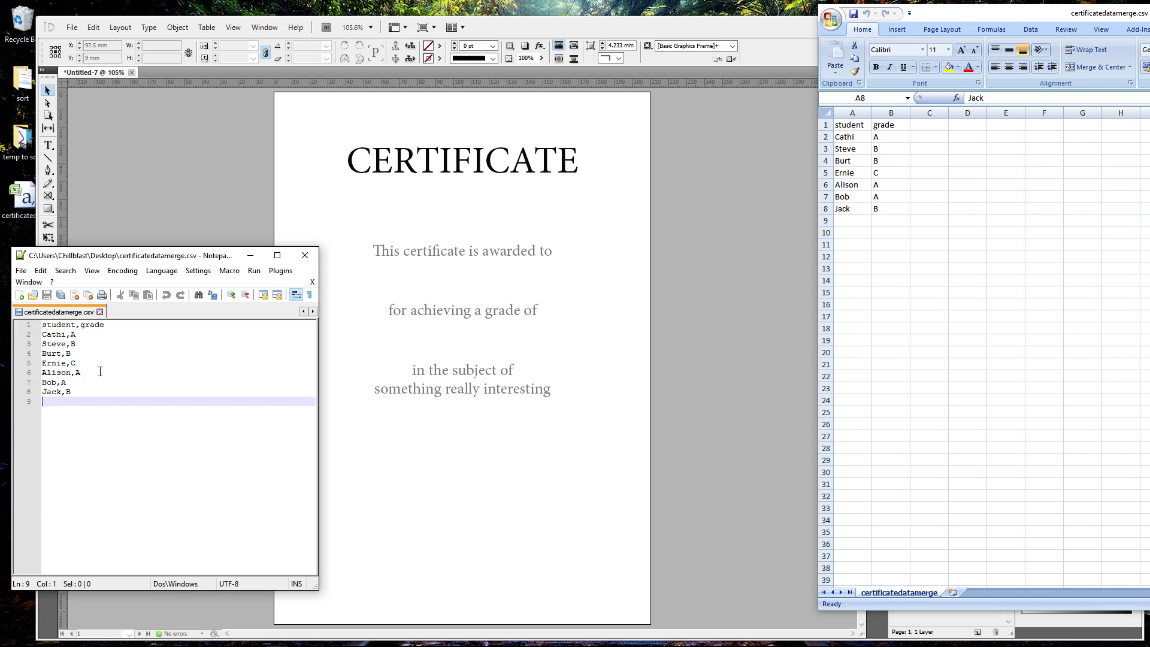
click(88, 337)
click(73, 325)
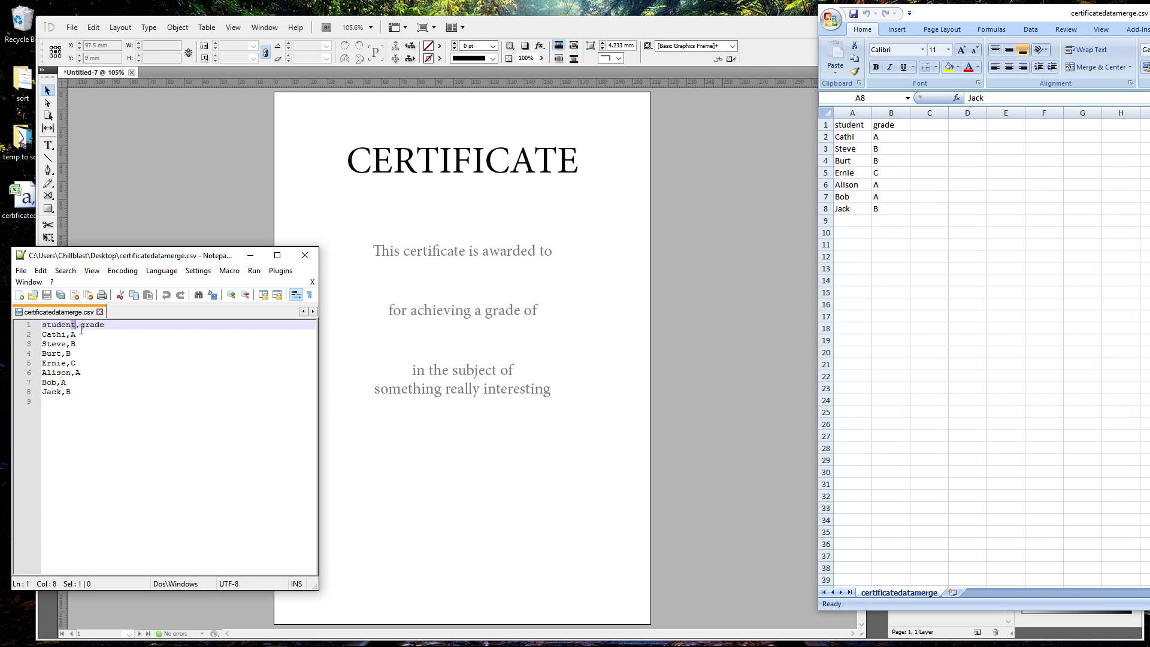
double_click(76, 325)
click(120, 363)
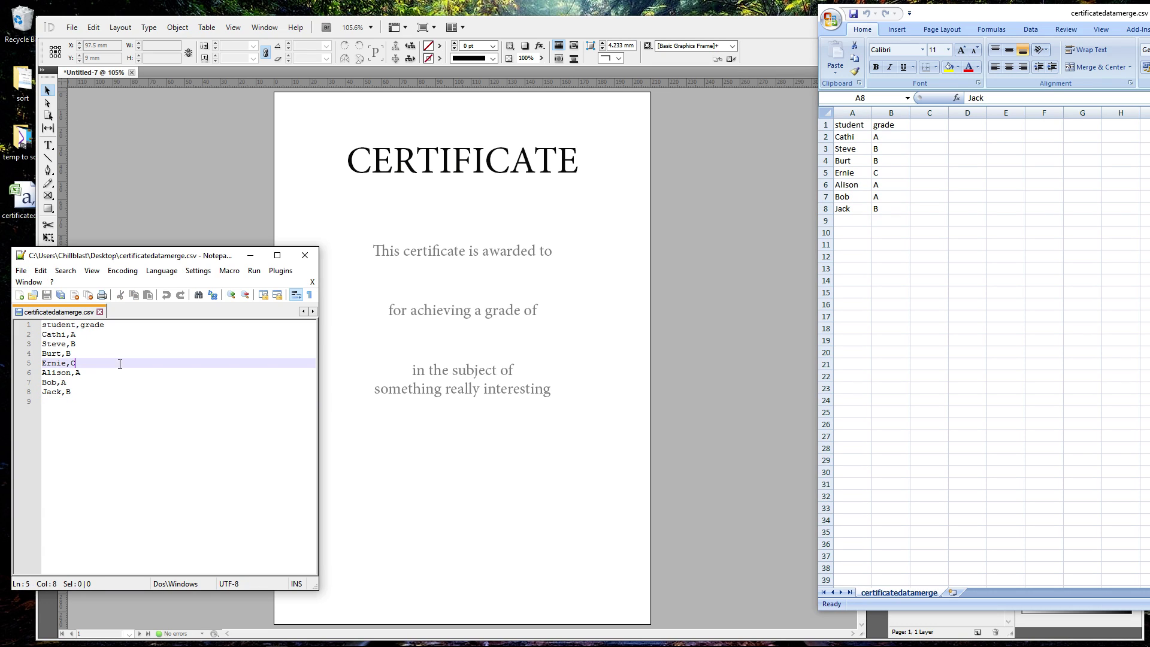
double_click(77, 325)
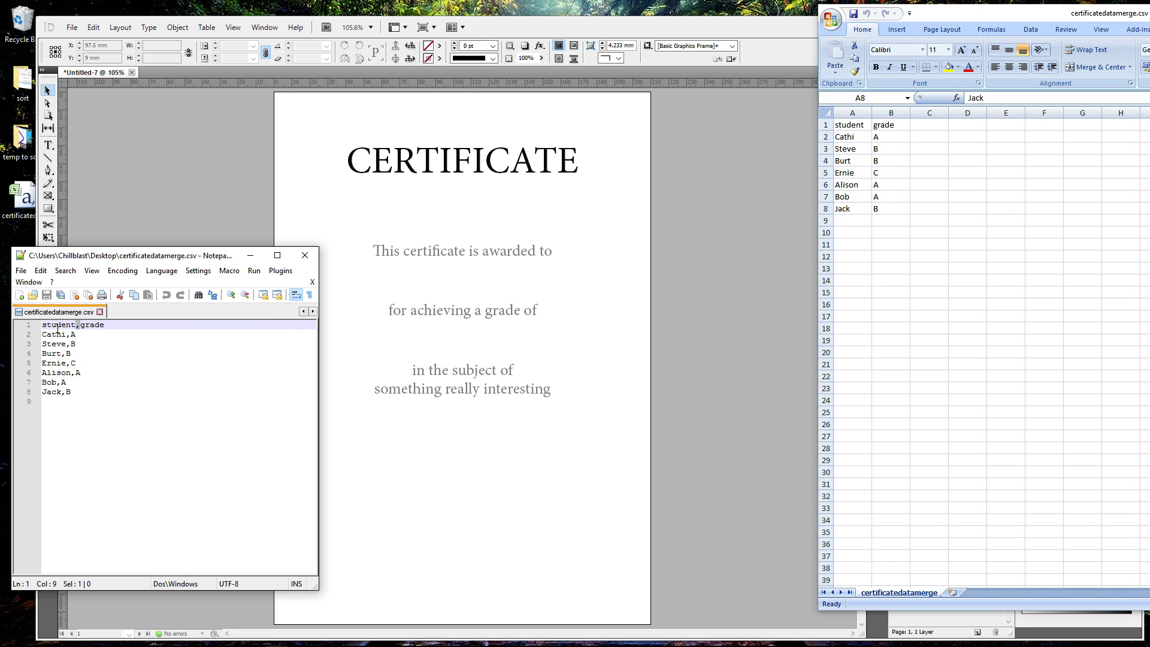
click(106, 324)
click(80, 336)
key(Down)
key(Down)
key(Down)
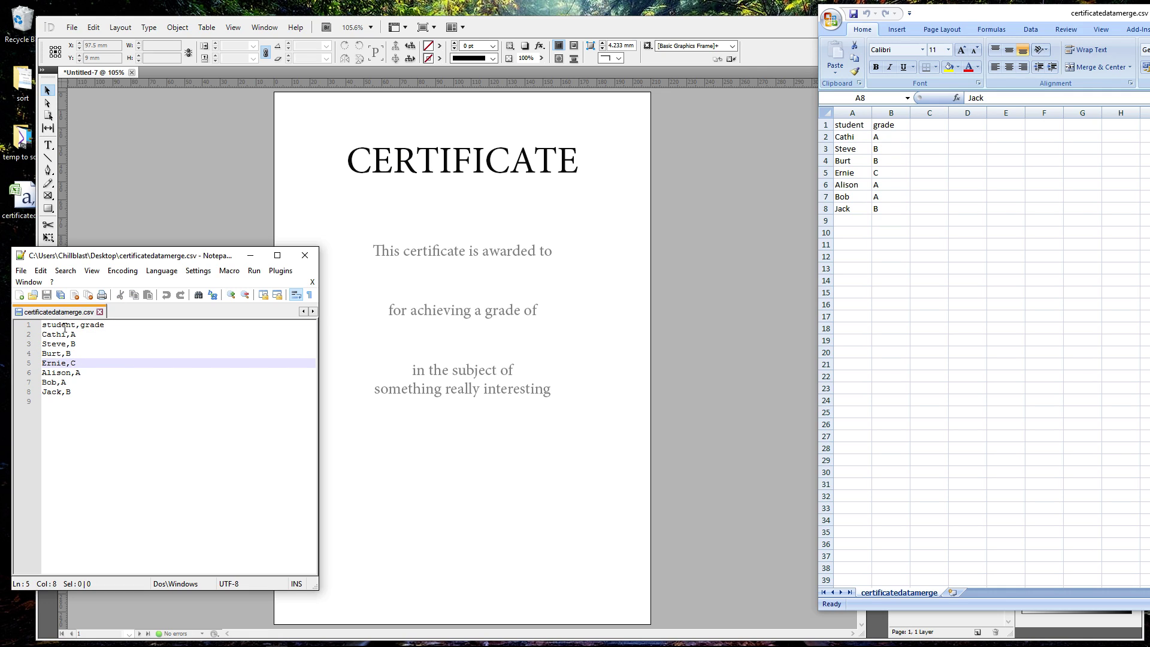
drag(43, 325, 77, 324)
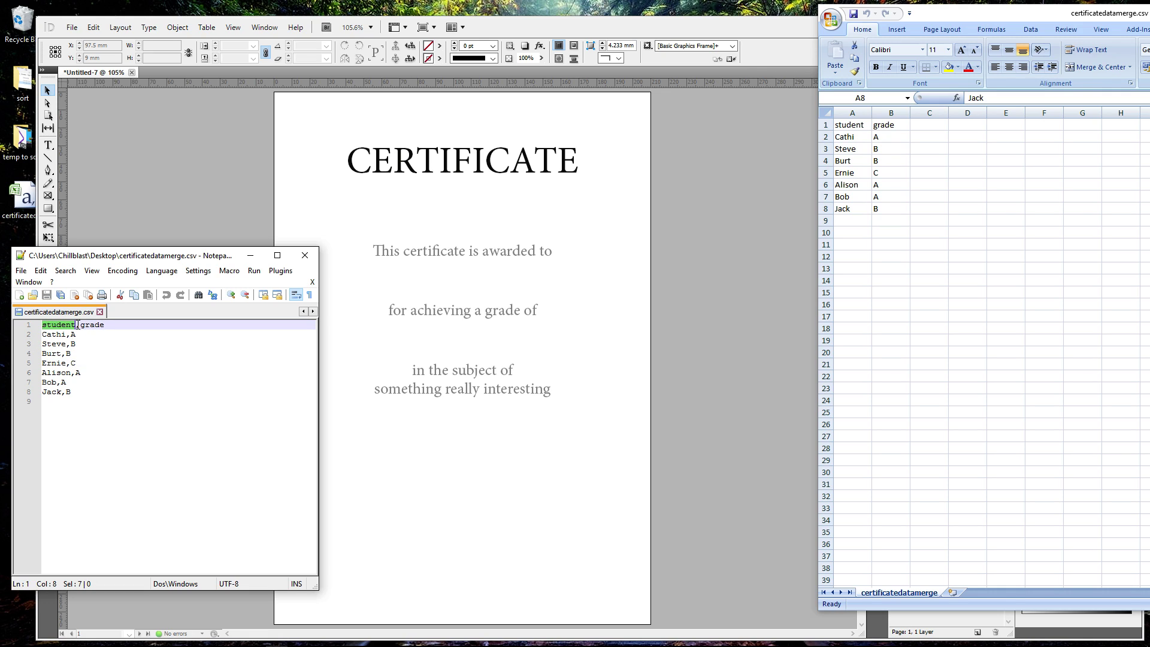
key(Down)
key(Down)
key(Down)
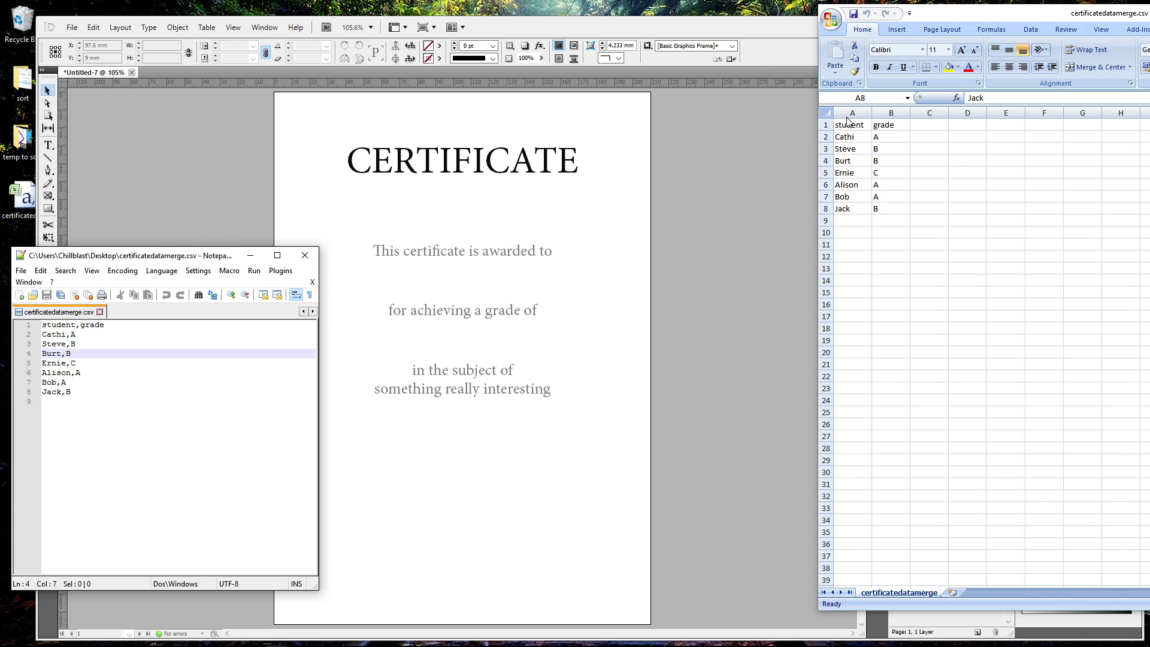
Step: Open the Data Merge panel in InDesign
click(203, 189)
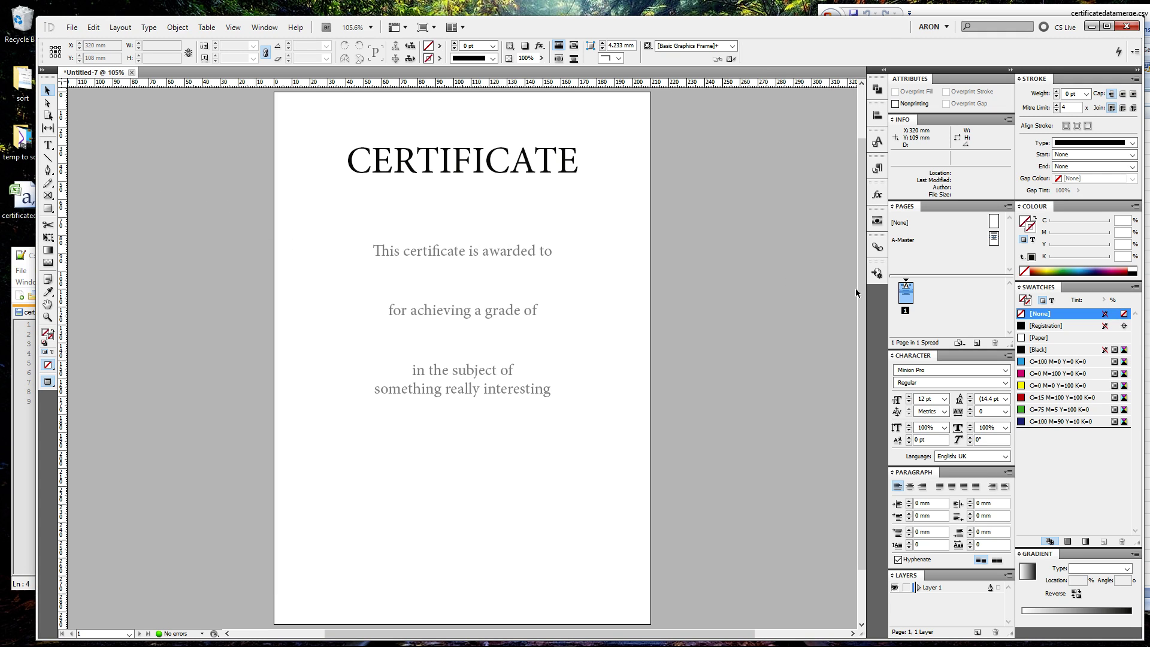
click(270, 28)
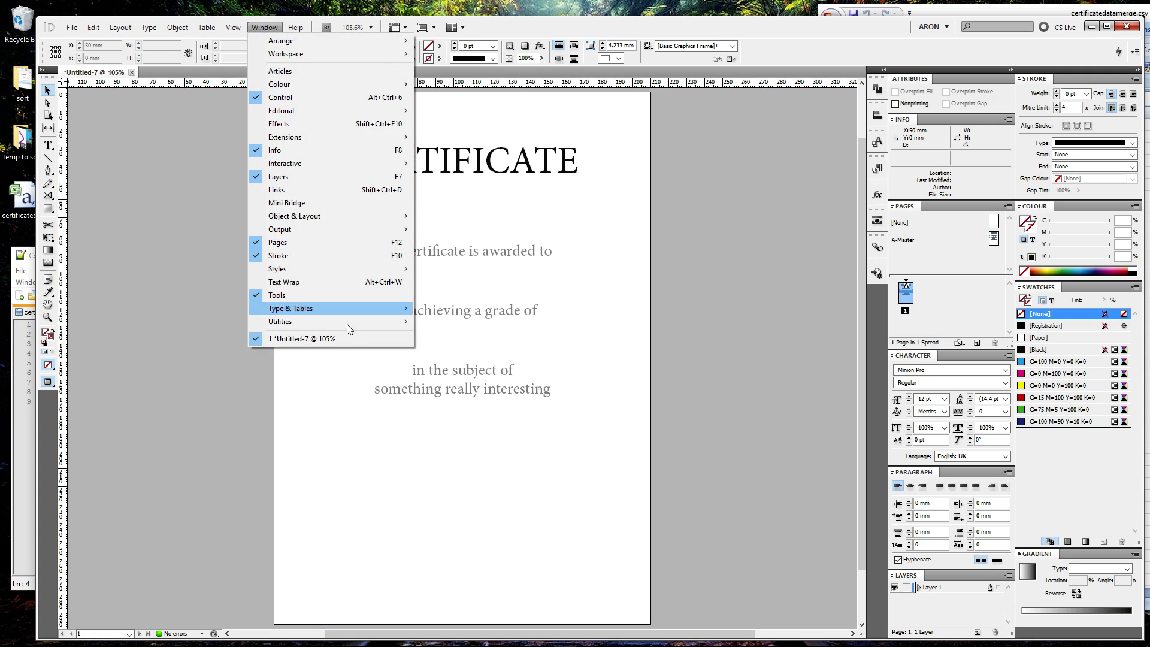
mouse_move(340, 321)
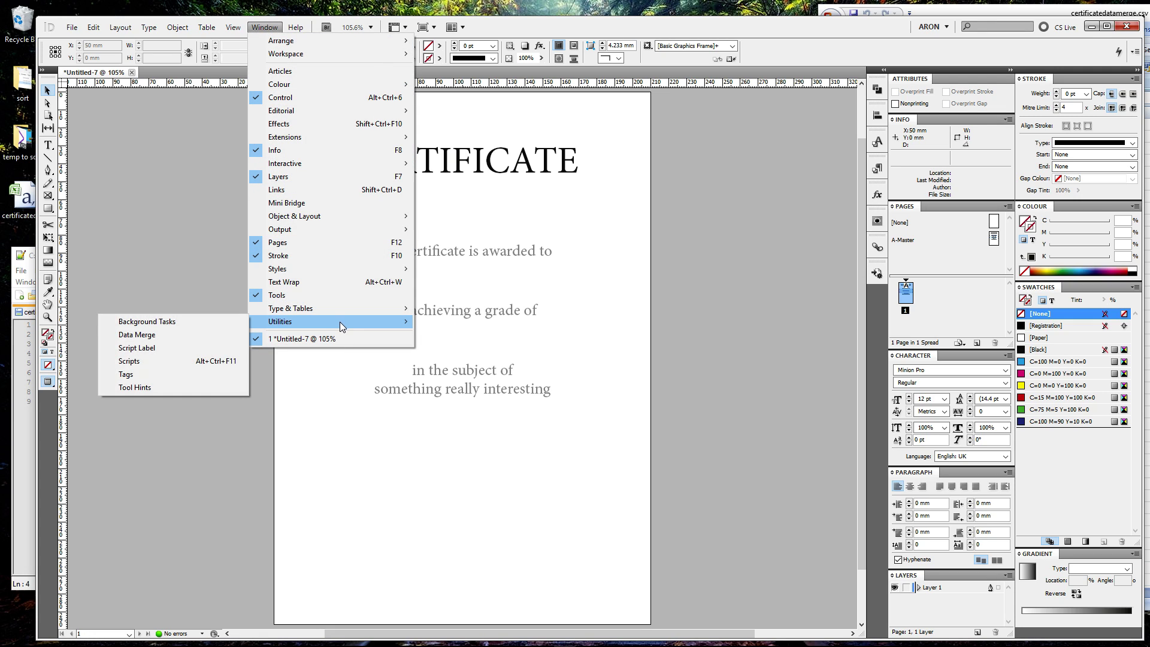
click(127, 335)
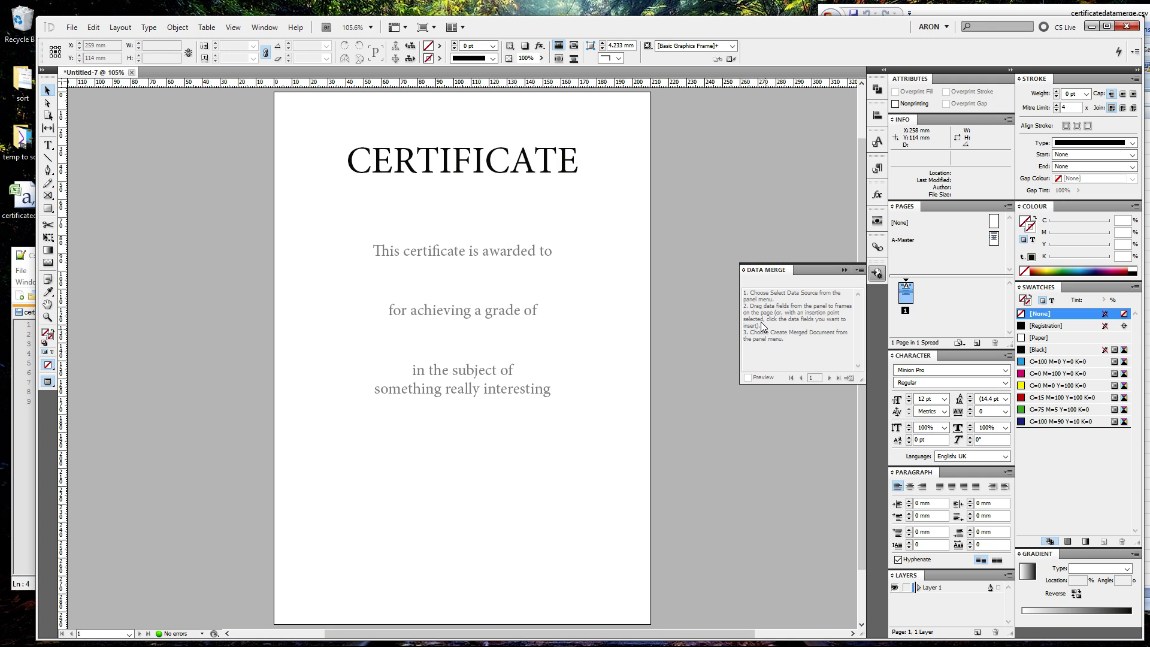
Step: Try loading certificatedatamerge.csv, dismiss the cannot-open error, and close Excel to release the file
click(859, 269)
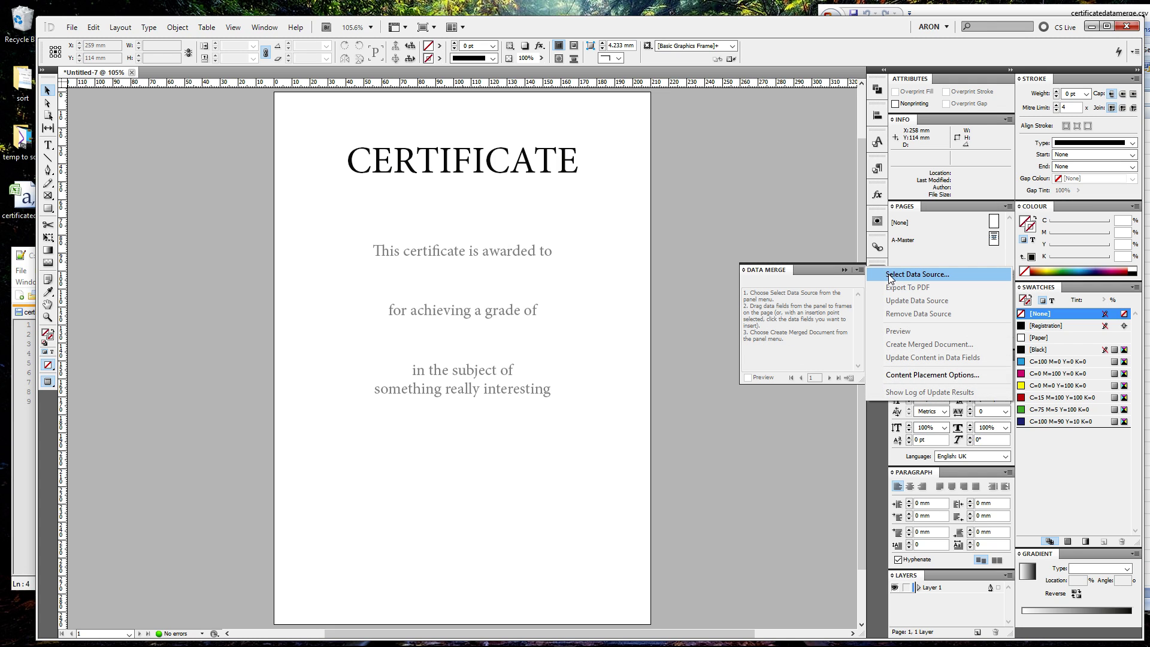
click(888, 274)
click(511, 258)
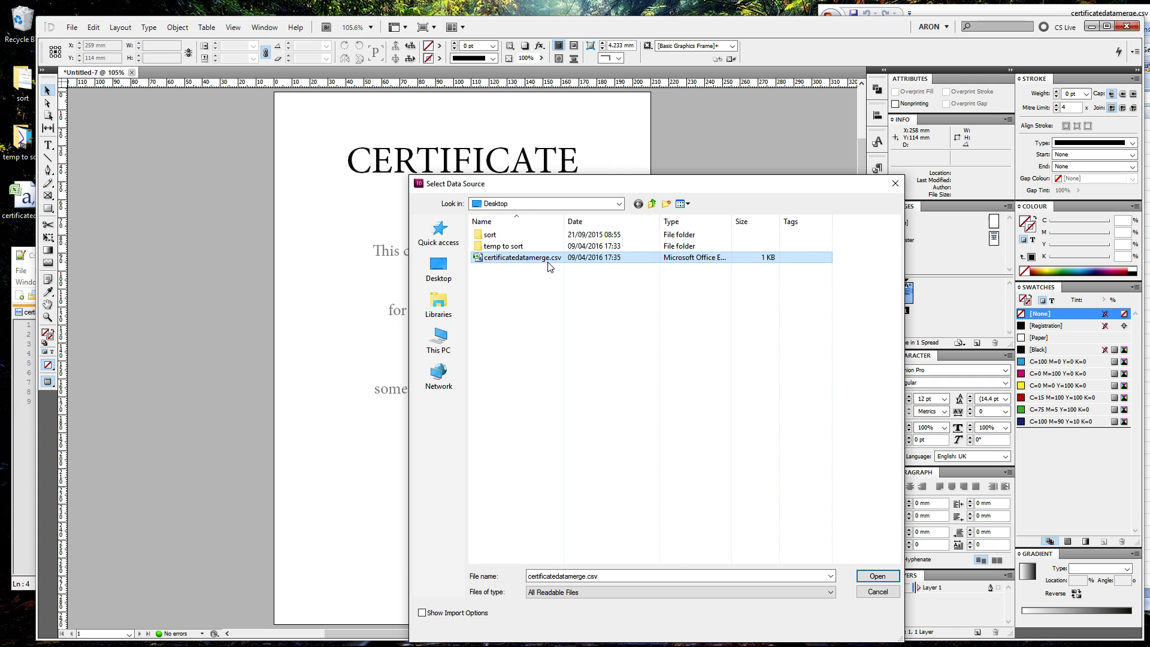
double_click(526, 262)
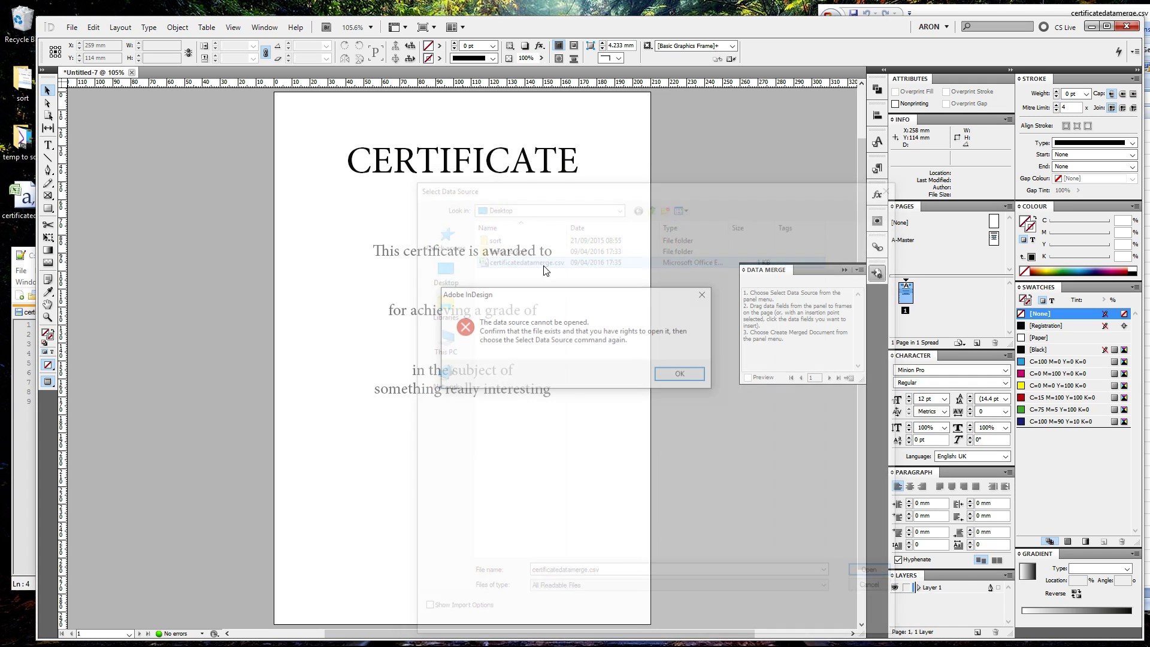
click(682, 376)
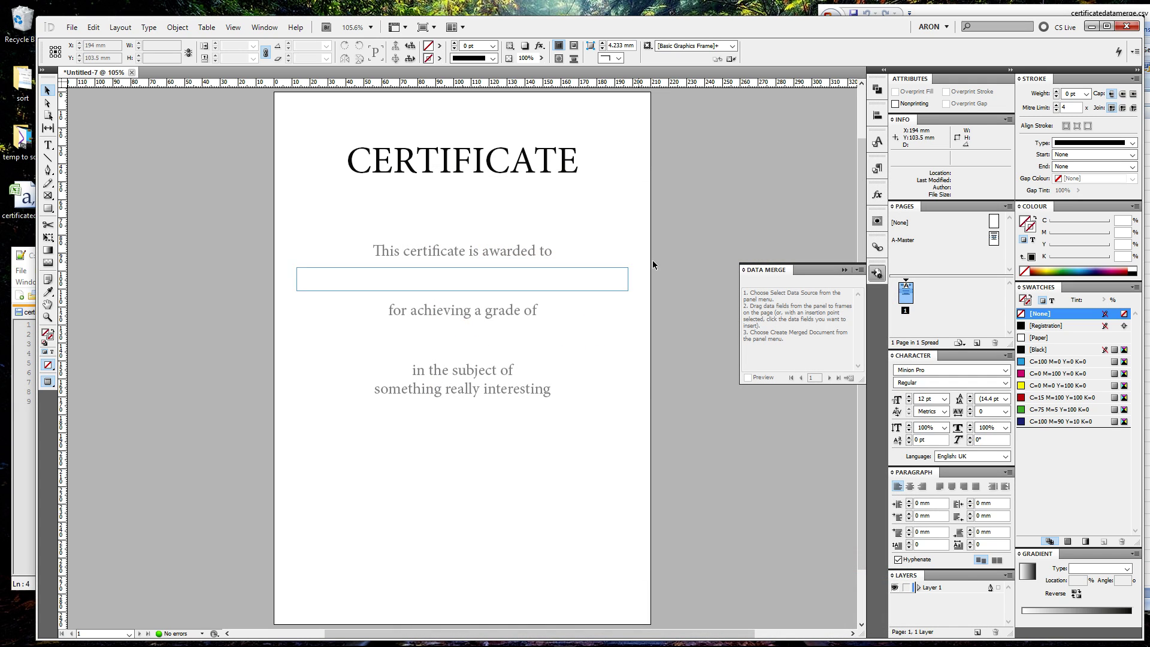
click(959, 13)
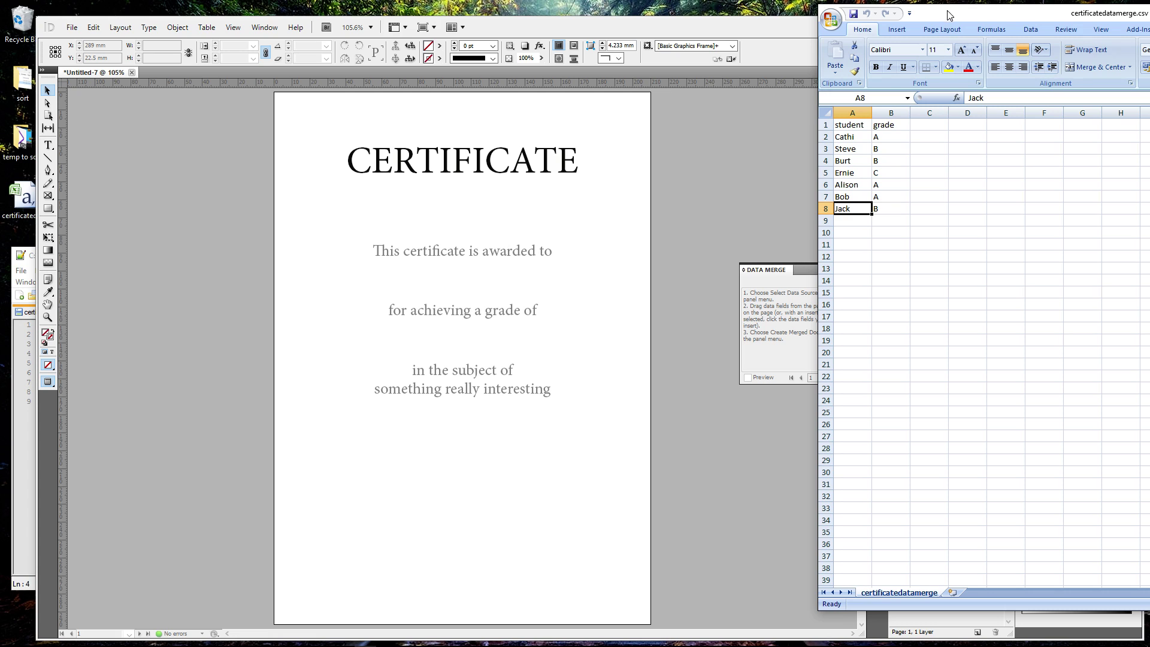
right_click(947, 10)
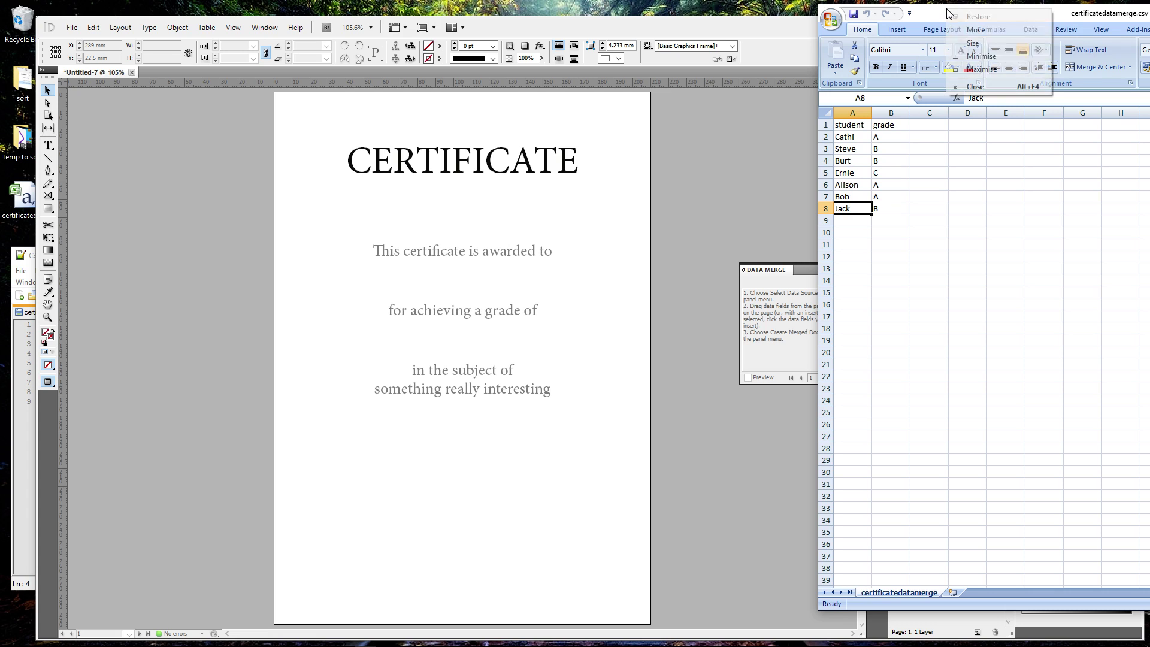
click(982, 87)
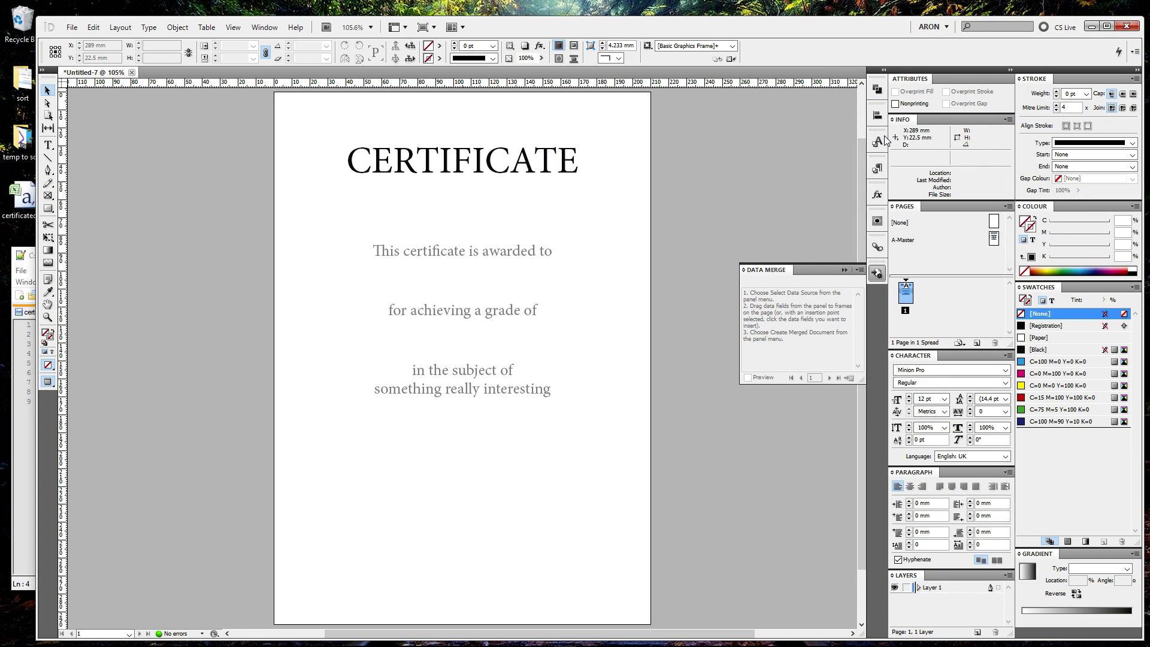
Step: Load certificatedatamerge.csv from the Desktop as the data merge source
click(858, 270)
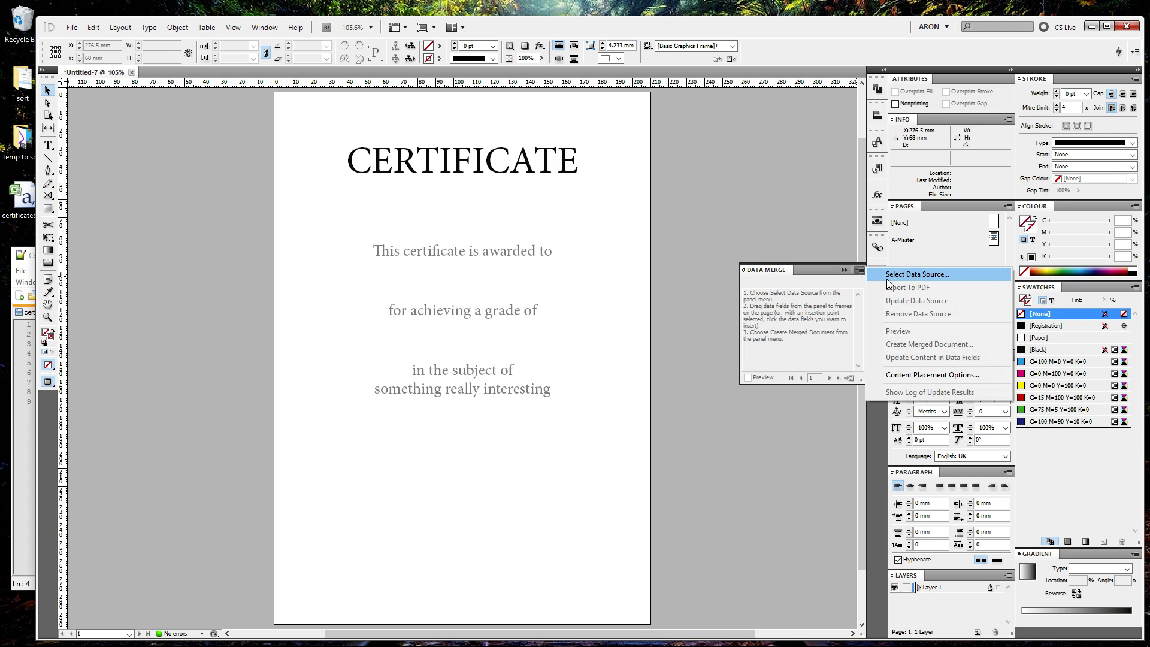
click(910, 274)
click(502, 258)
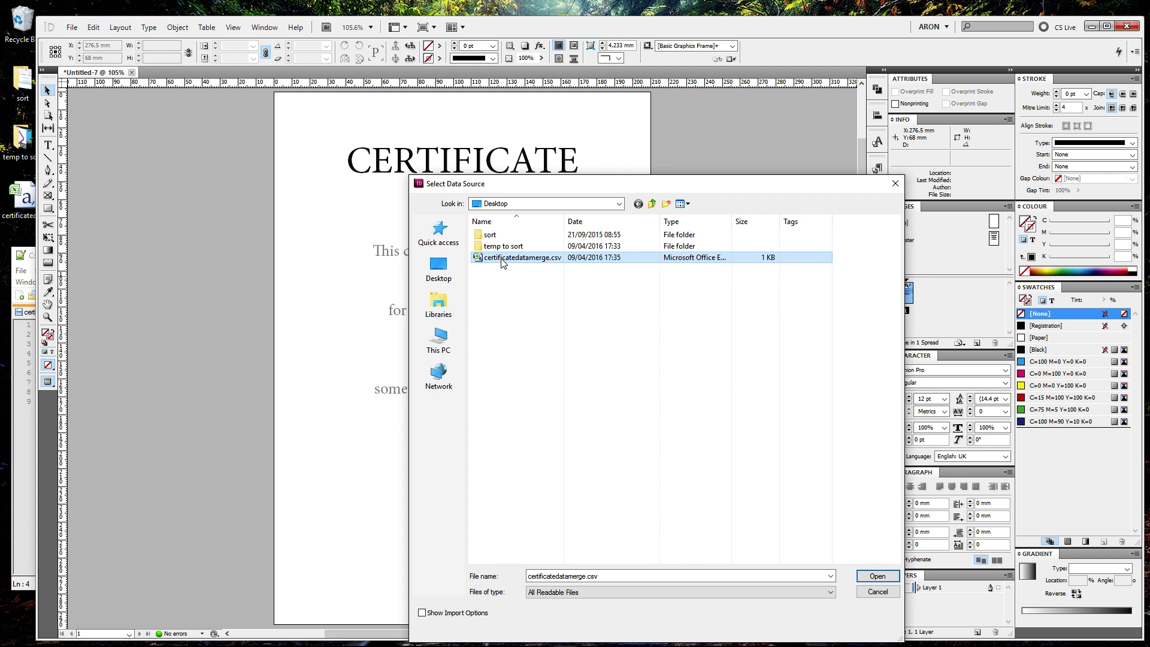
double_click(501, 259)
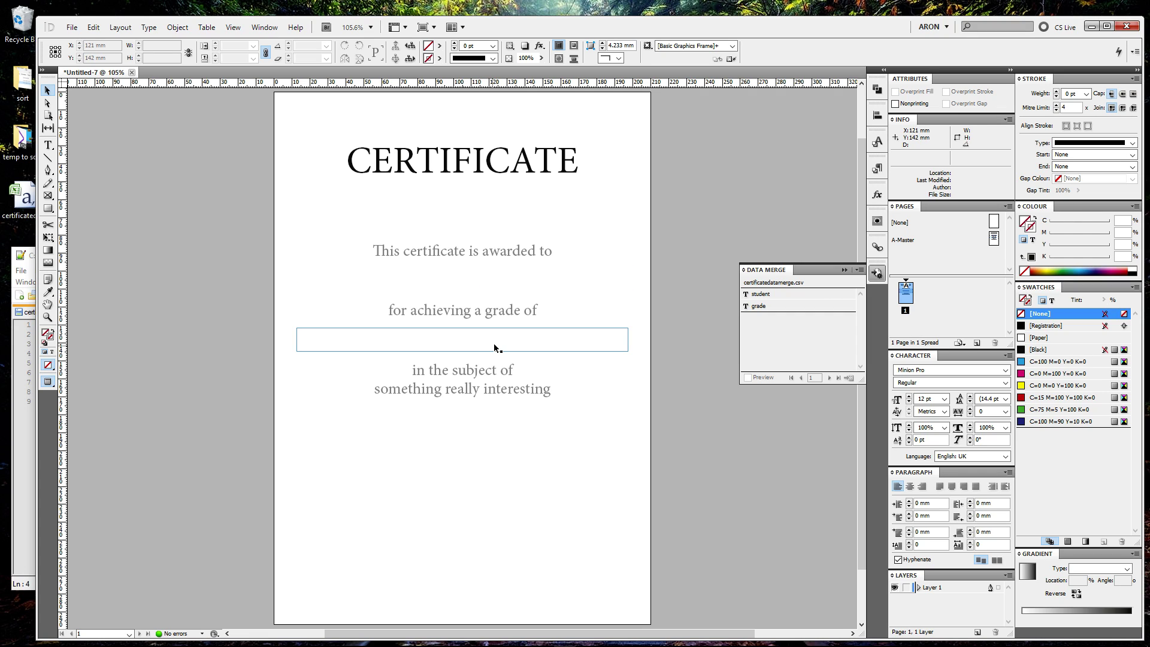
Step: Place the <<student>> and <<grade>> fields in the empty frames below their lines
drag(768, 294, 484, 277)
drag(758, 306, 486, 339)
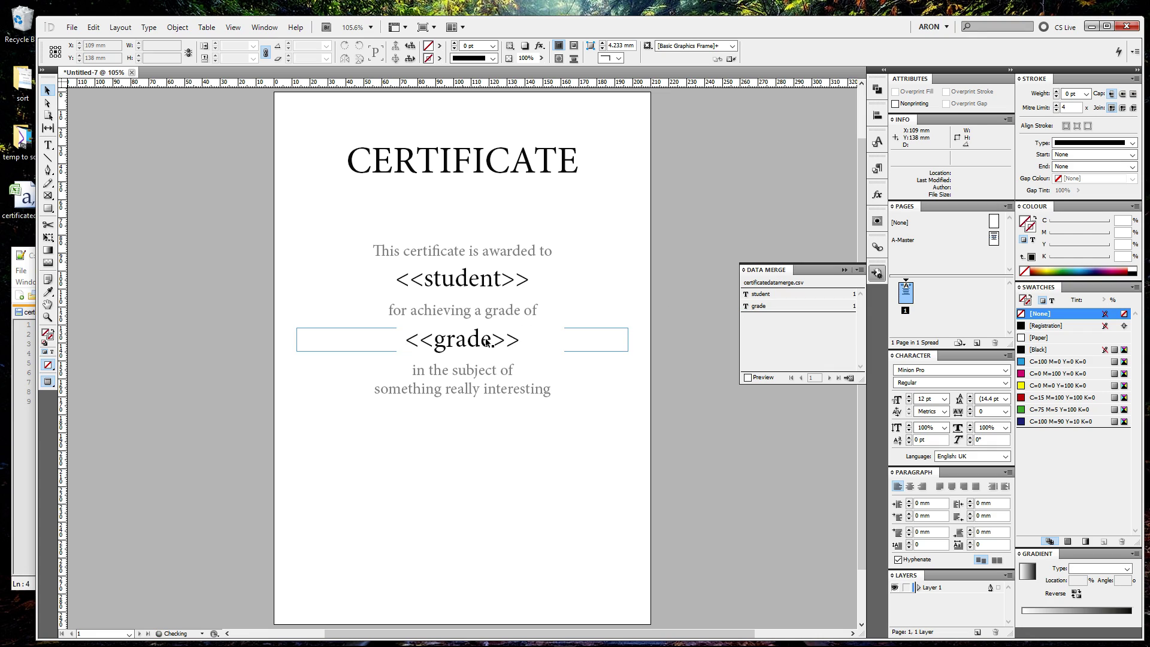
click(860, 270)
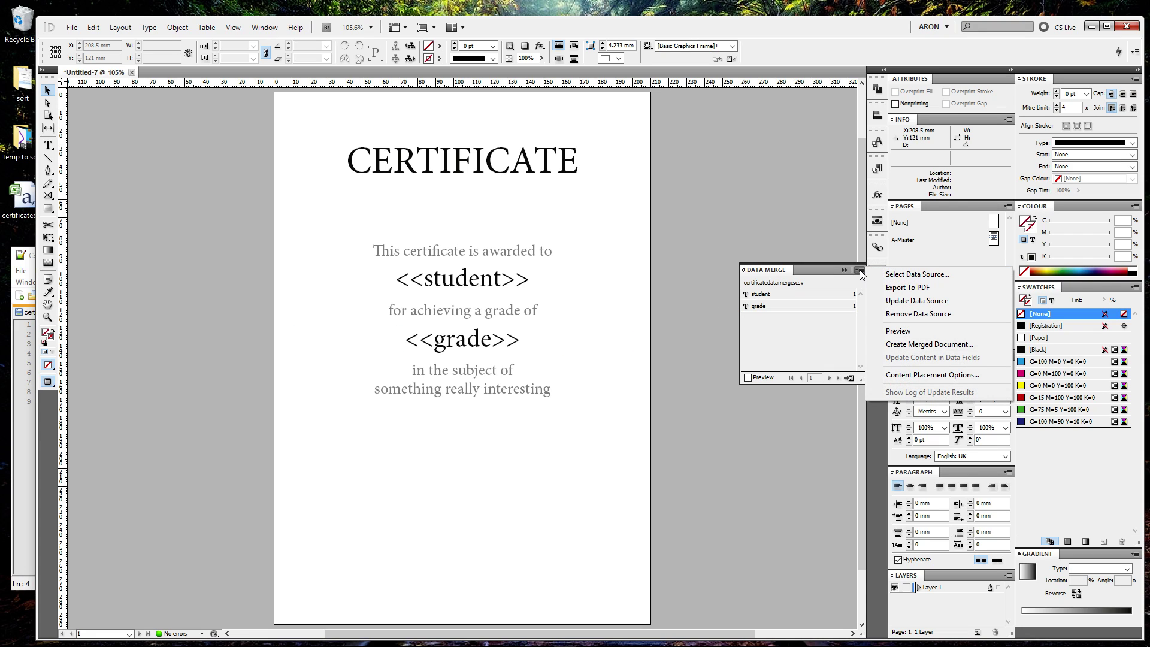
Step: Create the merged document from all records, one certificate per student
click(936, 346)
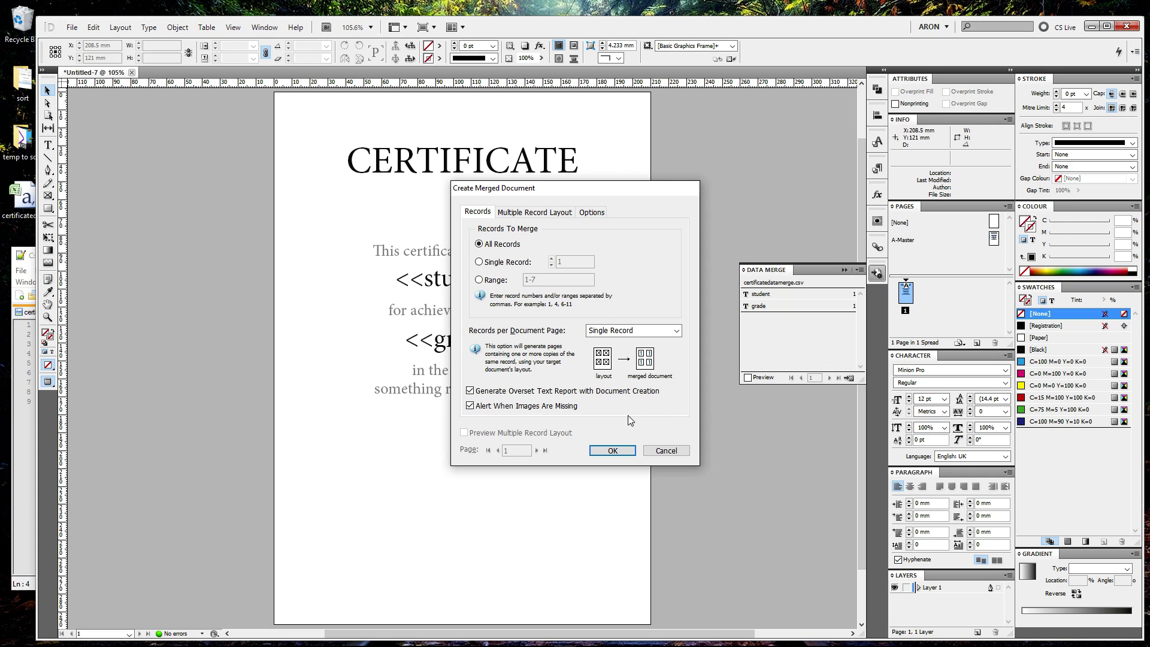
click(609, 450)
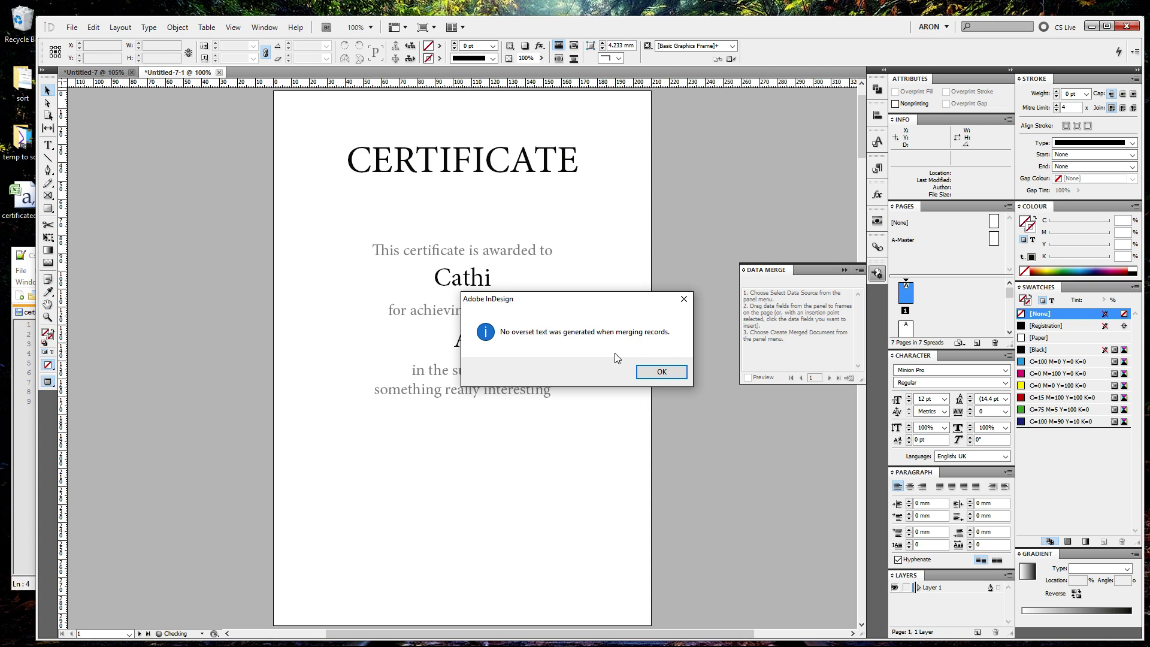
Step: Dismiss the overset notice and page through to the last certificate, grade B, on page 7
click(663, 371)
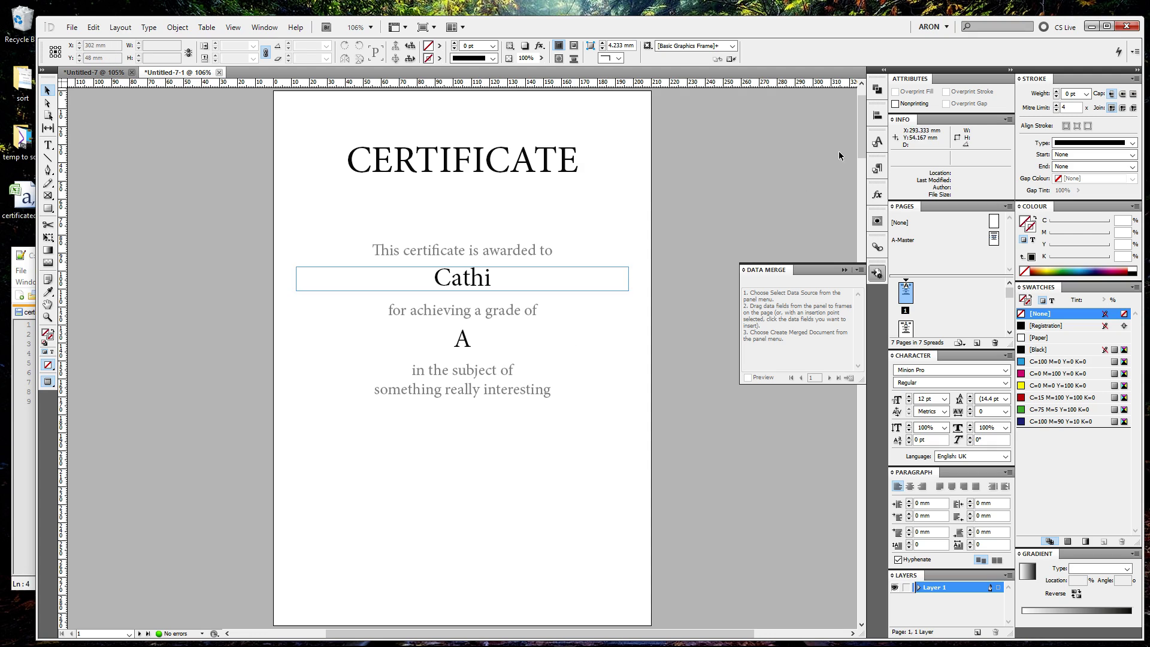
click(861, 171)
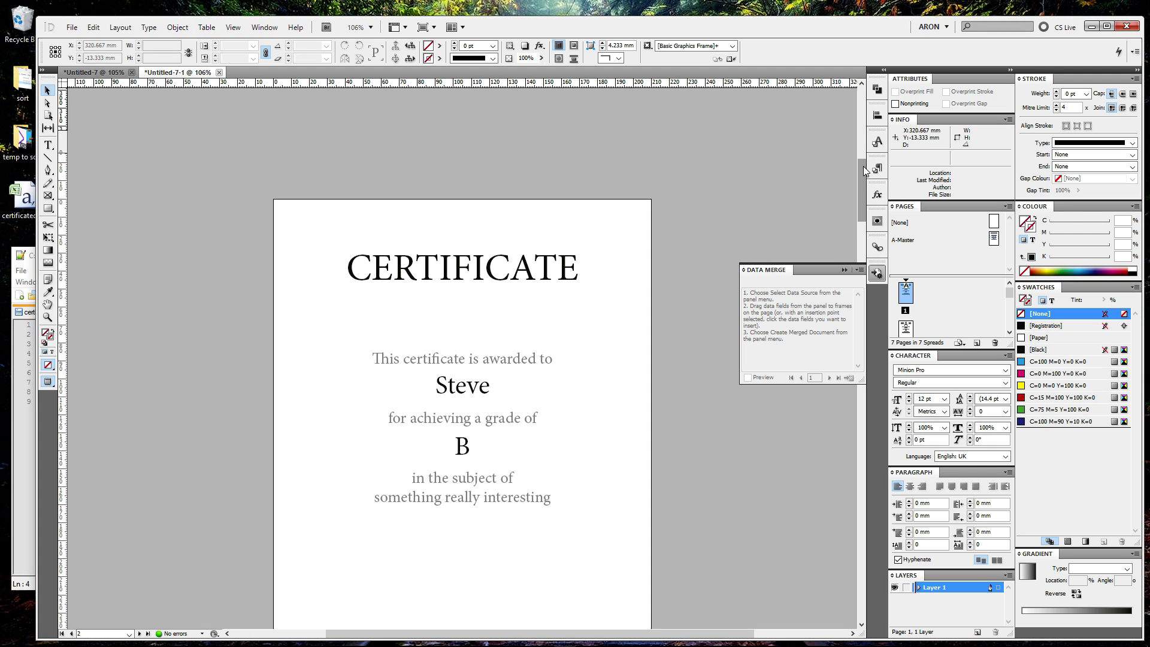
drag(863, 166, 860, 181)
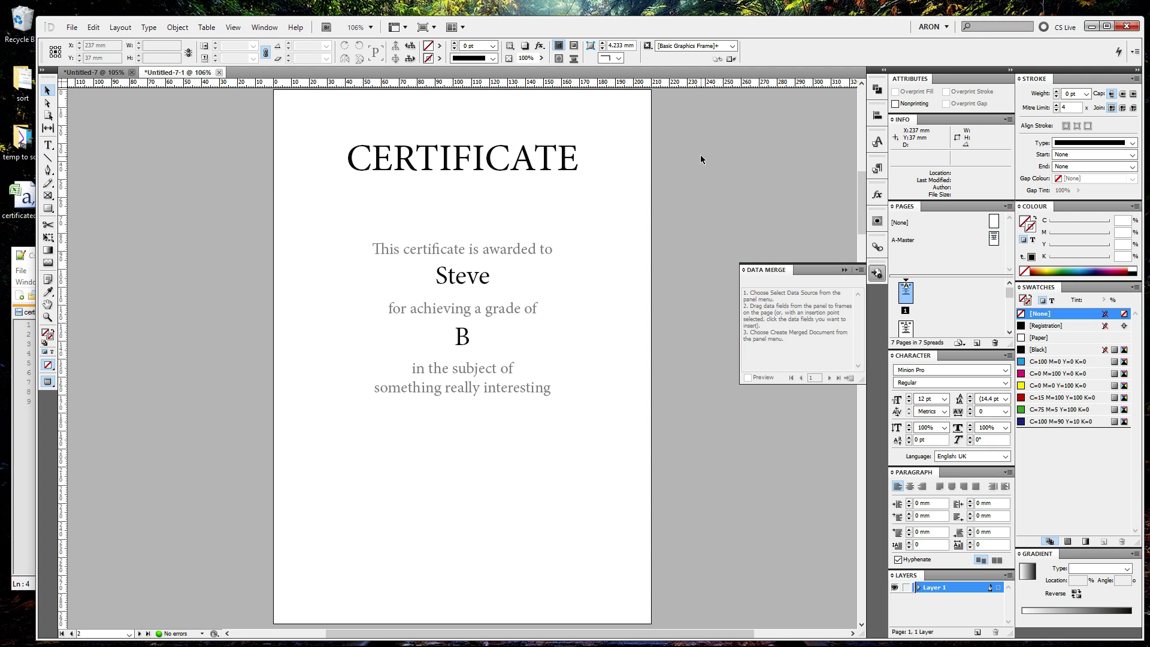
key(Page_Down)
key(Page_Down)
key(Page_Down)
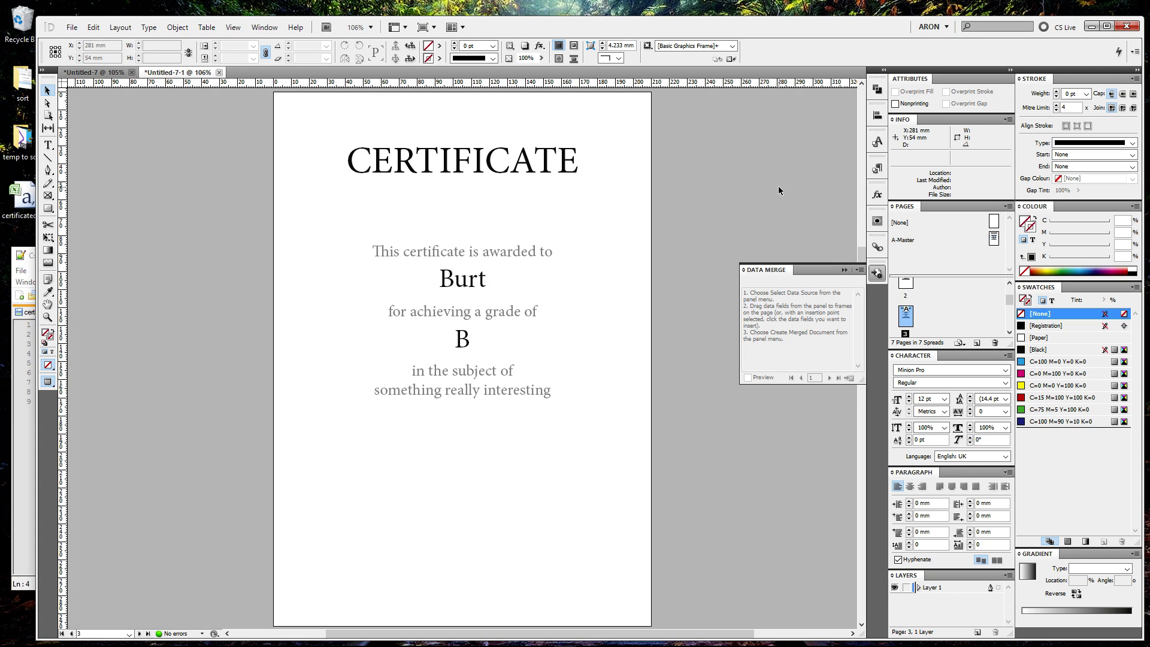
key(Page_Down)
key(Page_Down)
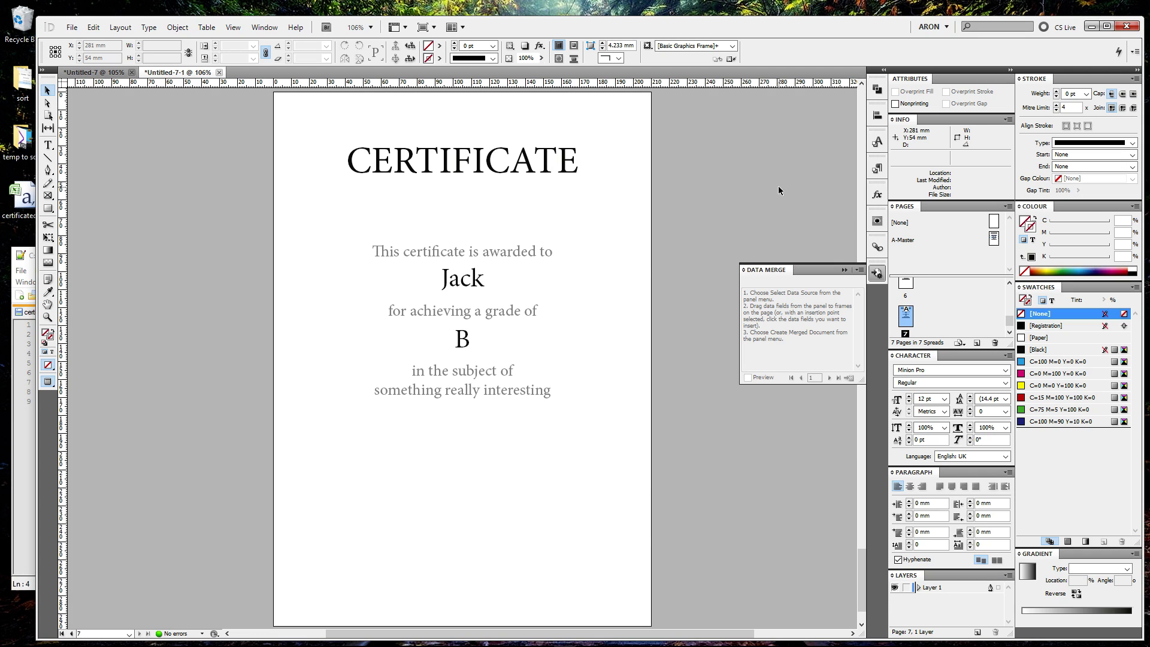